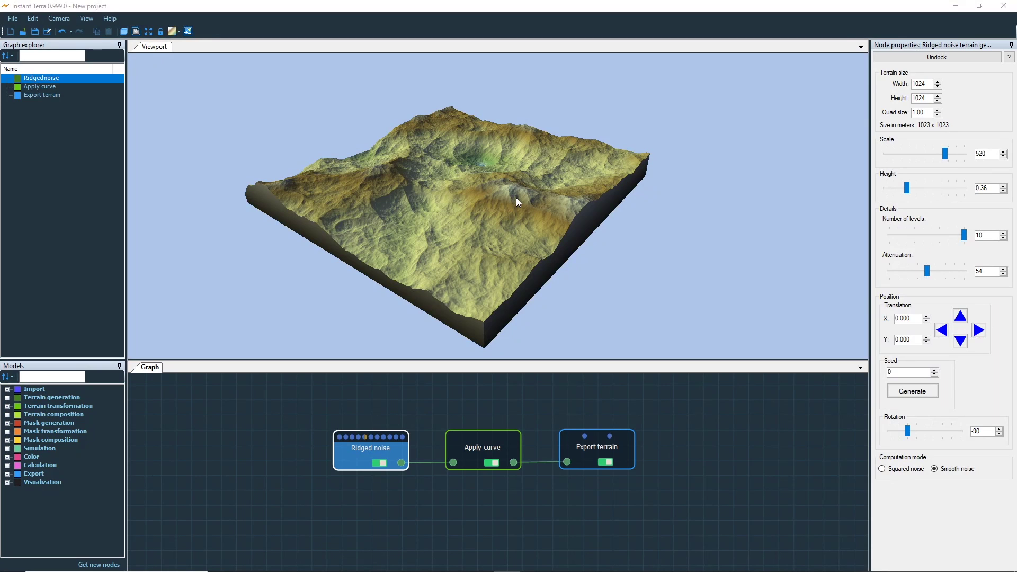
Step: Change the camera navigation mode from 3ds Max style to Default in Camera settings
click(58, 18)
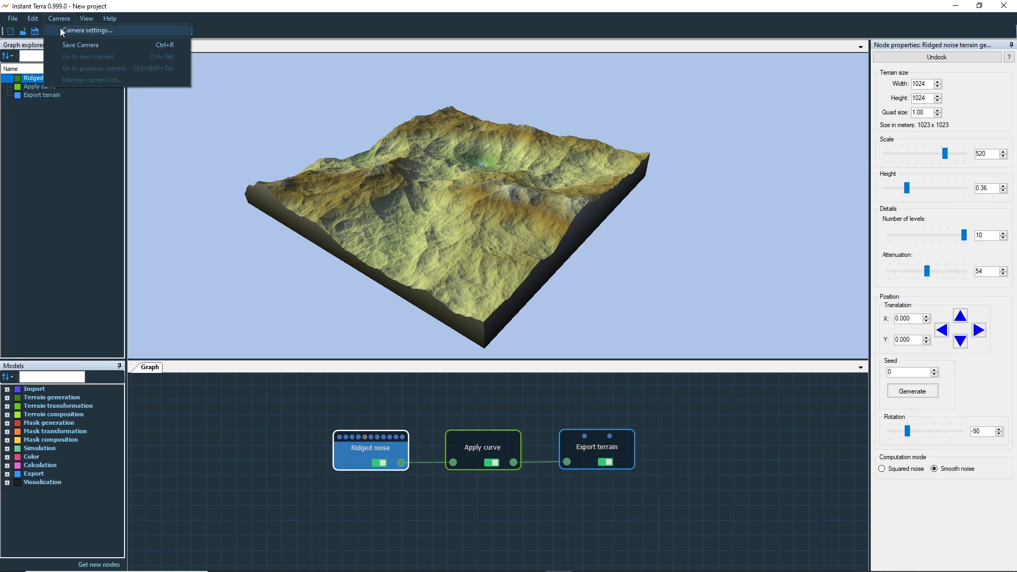
click(62, 31)
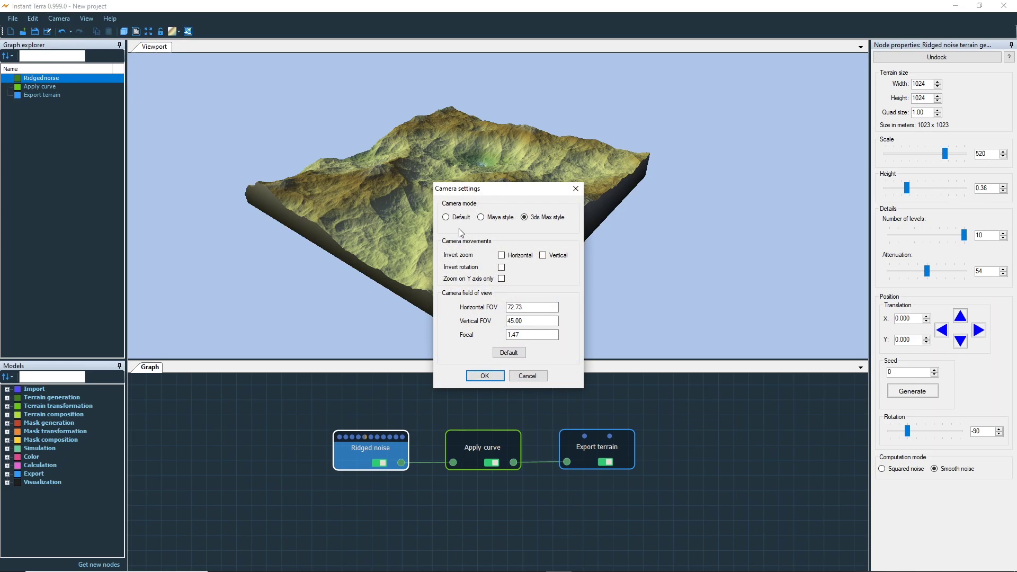
click(446, 218)
click(484, 376)
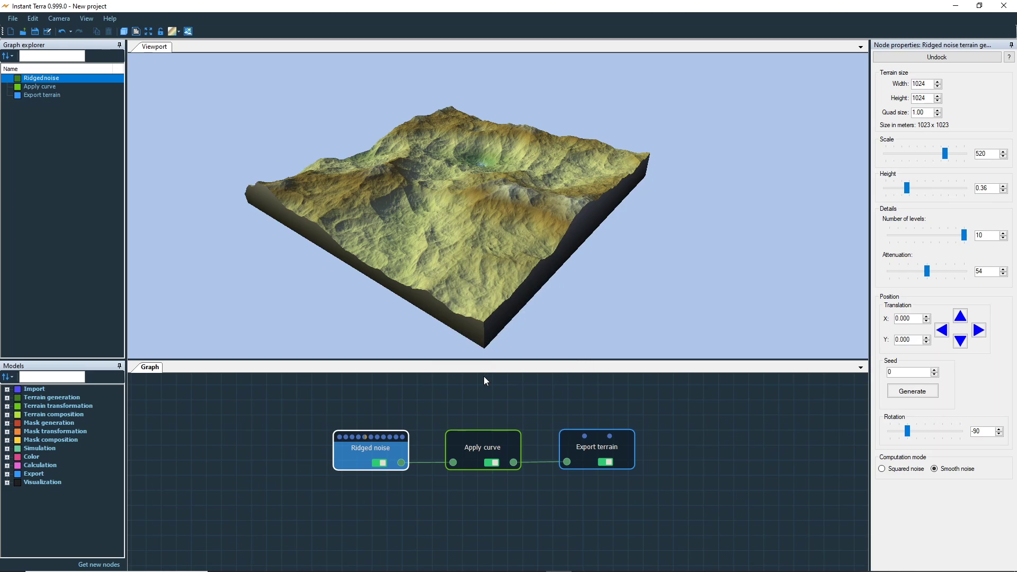
click(36, 20)
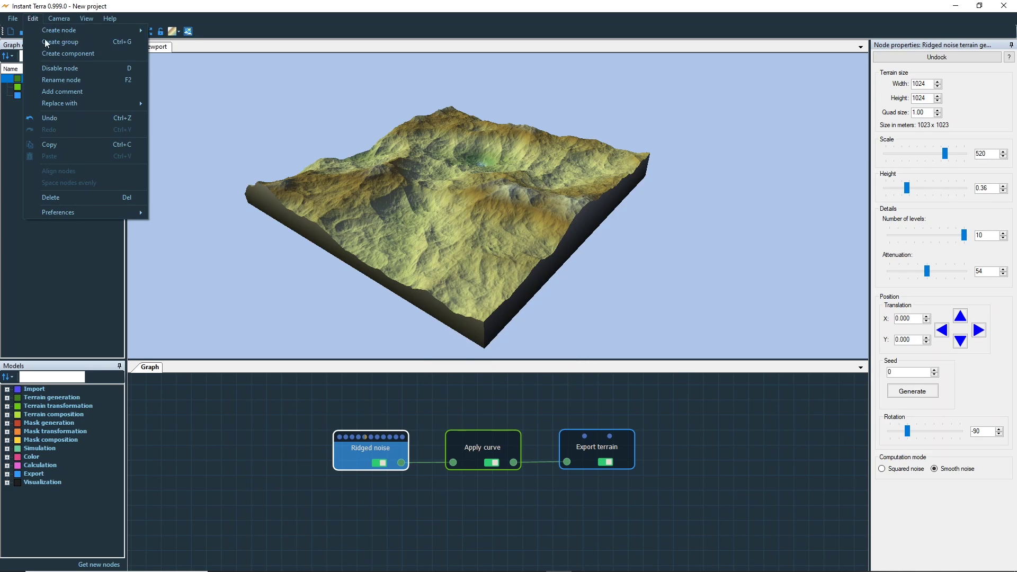
mouse_move(92, 210)
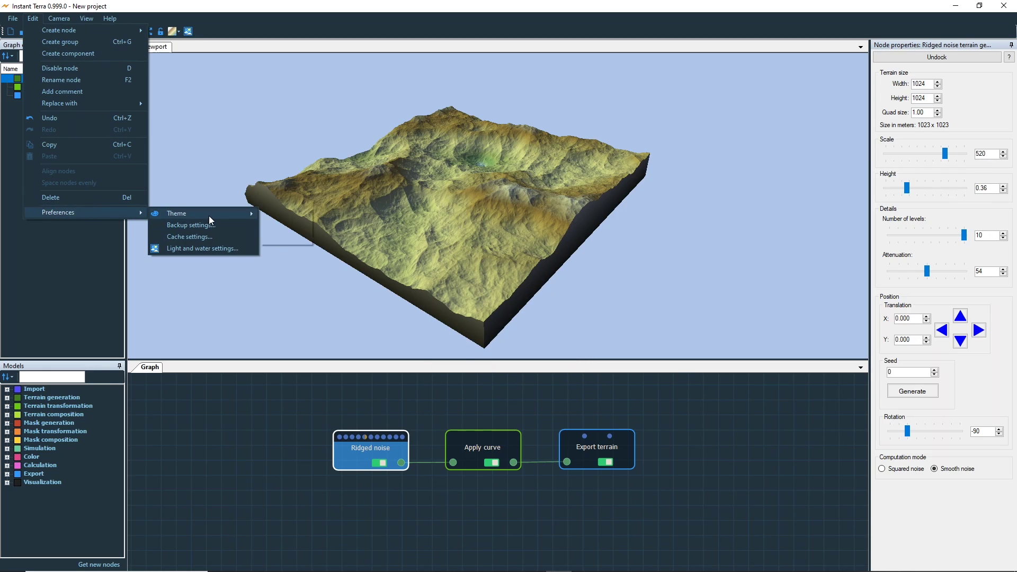
mouse_move(208, 215)
click(279, 225)
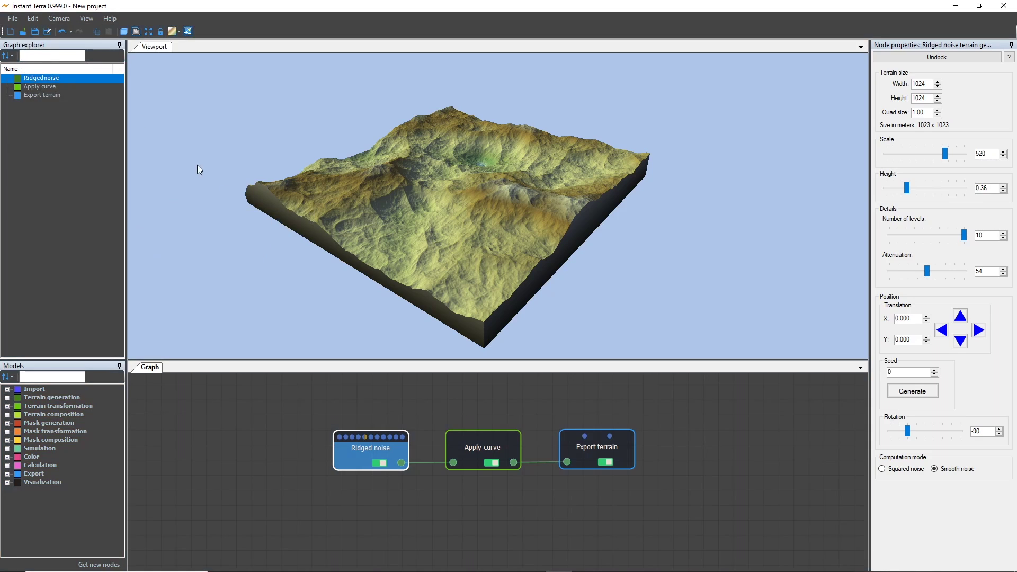
click(33, 19)
mouse_move(77, 211)
mouse_move(167, 213)
click(283, 237)
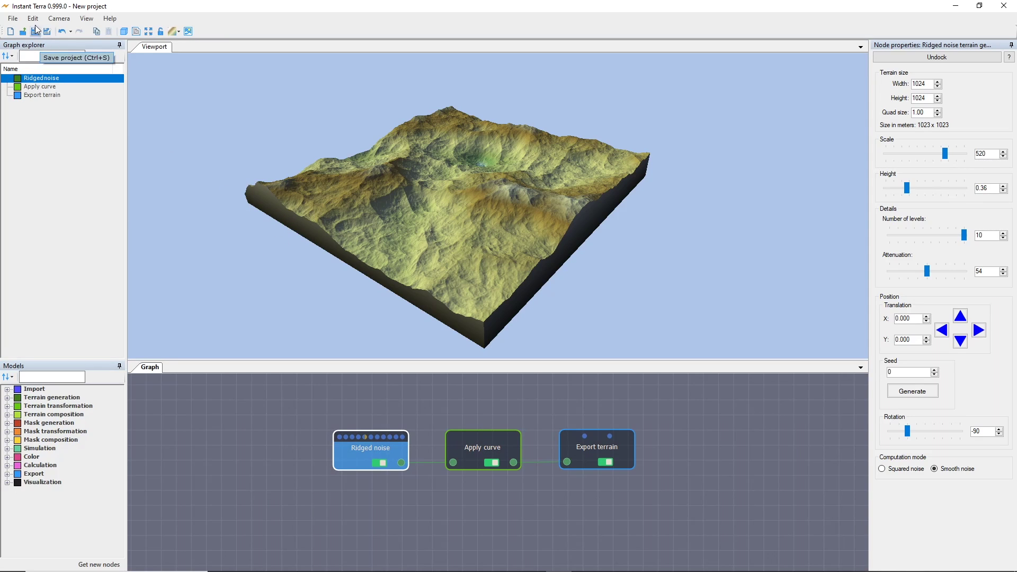
click(33, 18)
mouse_move(80, 212)
mouse_move(180, 215)
click(269, 216)
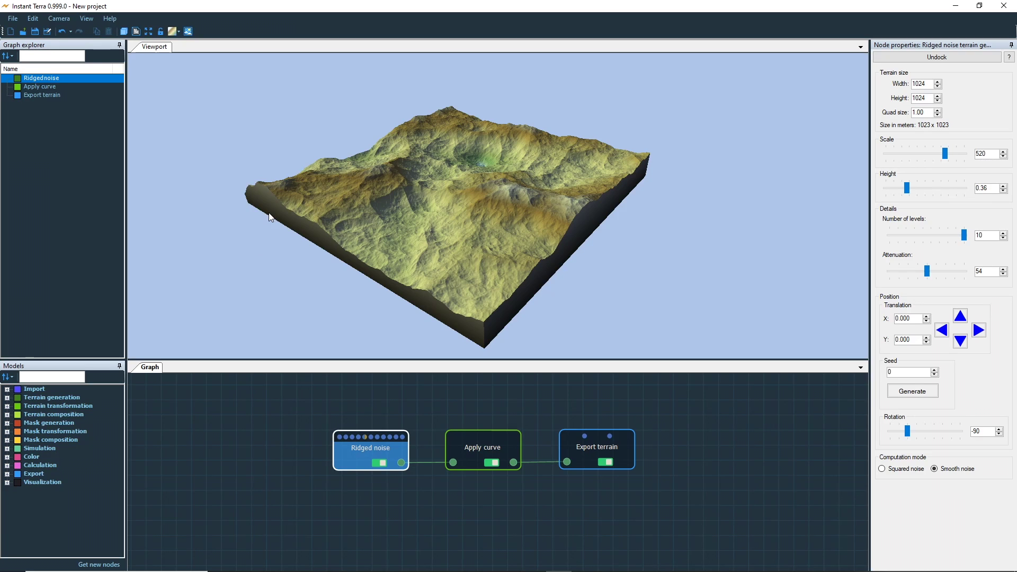
Step: Zoom and orbit around the terrain, frame it with F, then orbit down to a low wide side view
scroll(500, 255, up, 4)
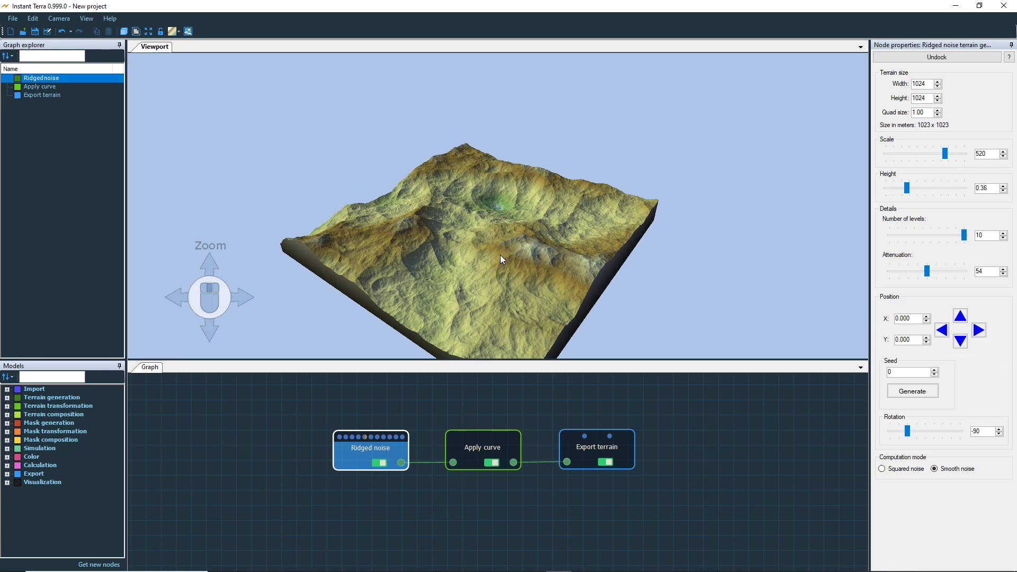
scroll(499, 254, down, 3)
scroll(499, 254, down, 3)
scroll(499, 254, up, 3)
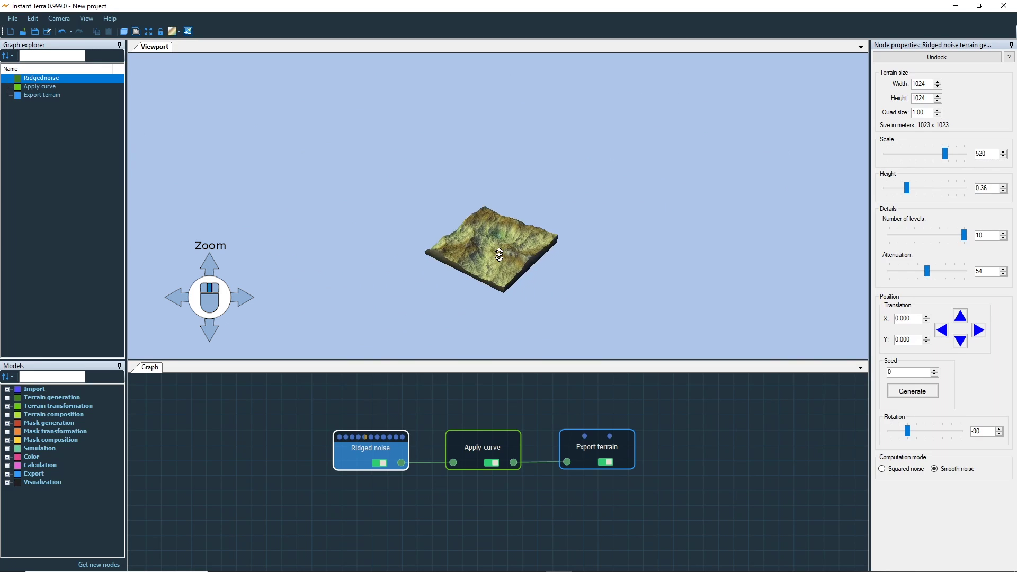
scroll(499, 255, up, 3)
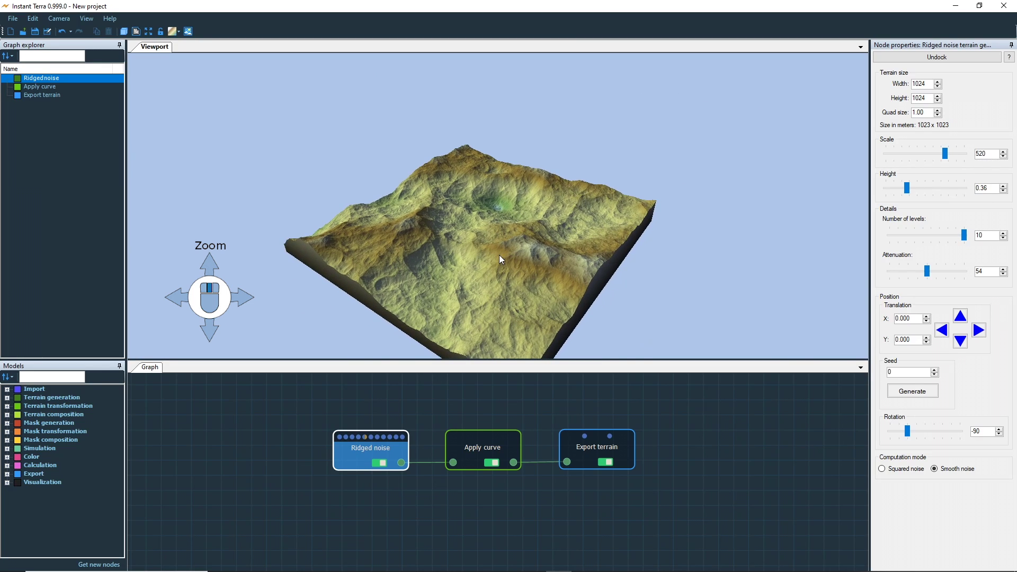
drag(472, 208, 445, 217)
middle_drag(446, 217, 148, 157)
key(f)
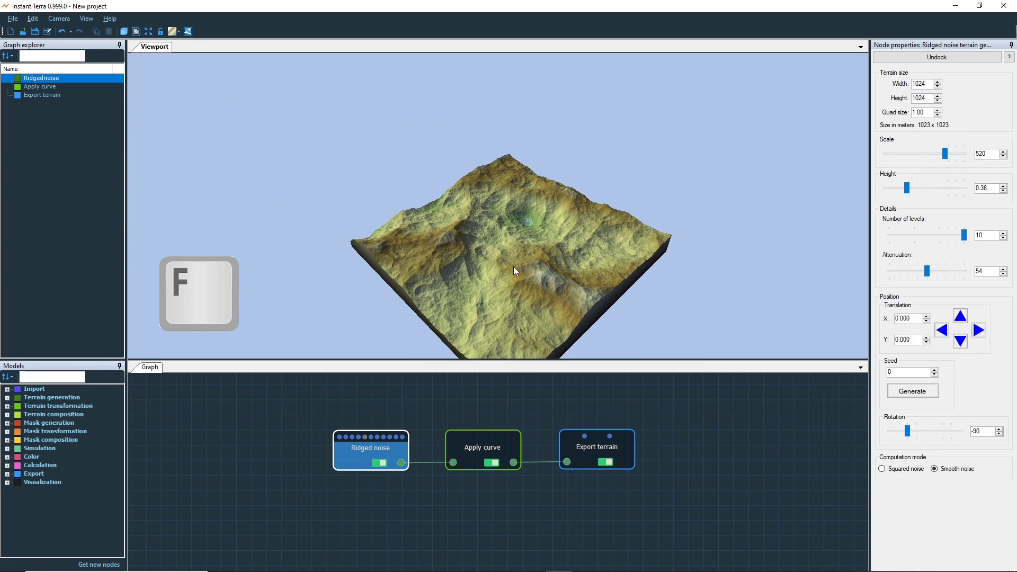
drag(507, 202, 507, 242)
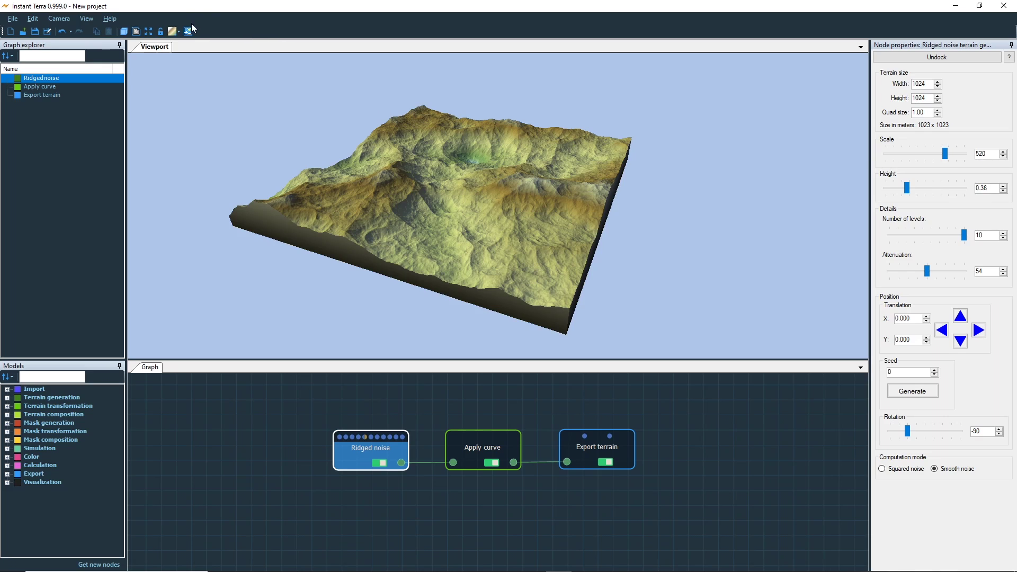
click(176, 31)
click(184, 55)
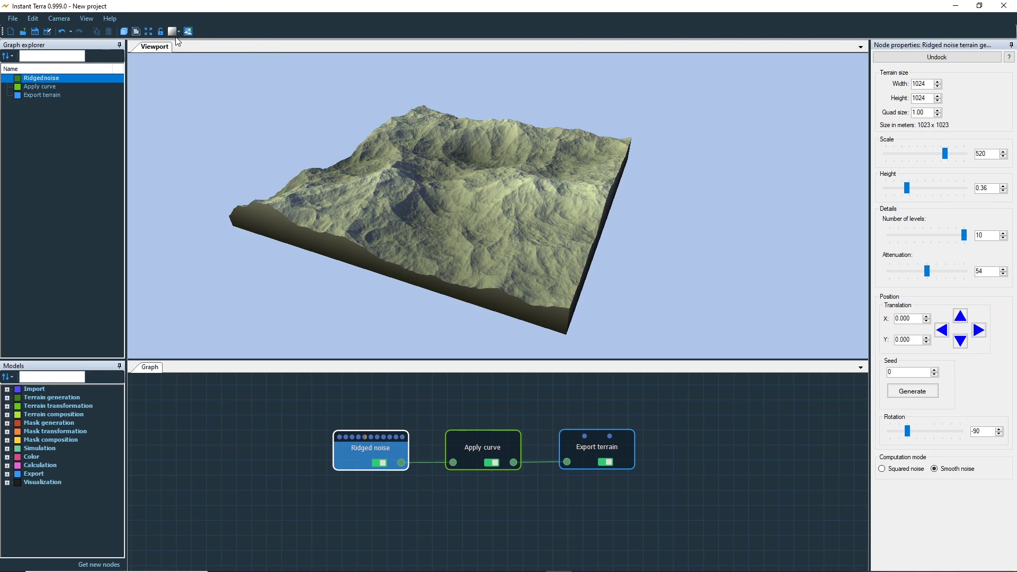
click(178, 32)
click(183, 66)
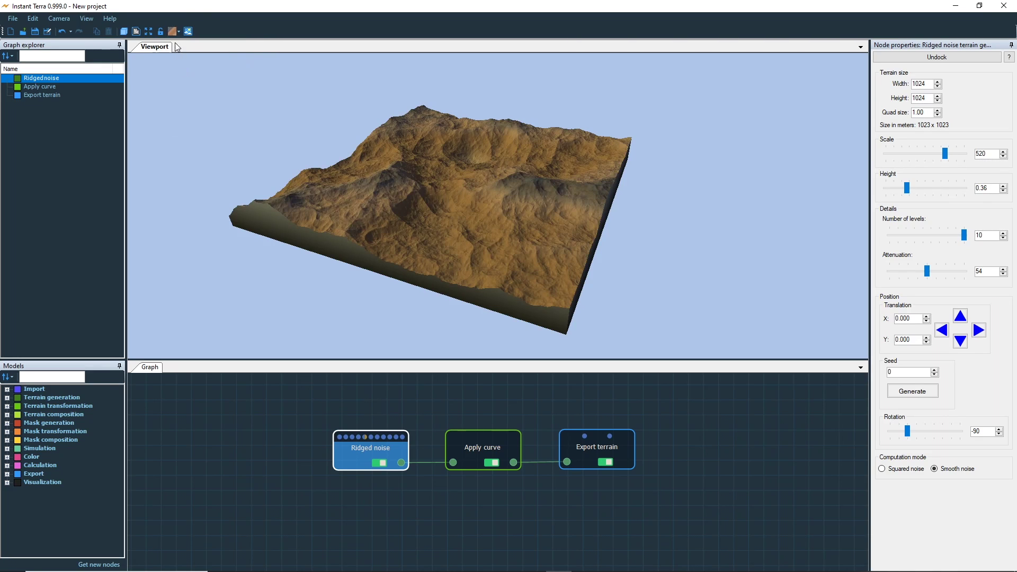
click(175, 32)
click(192, 99)
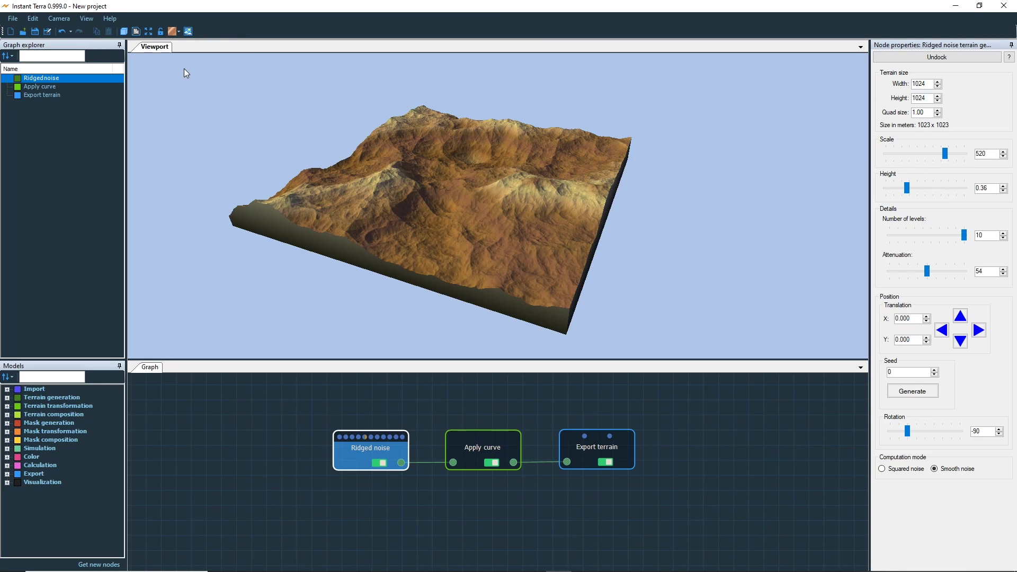
click(178, 32)
Step: Restore the original green terrain colours and apply the Default lighting preset
click(191, 41)
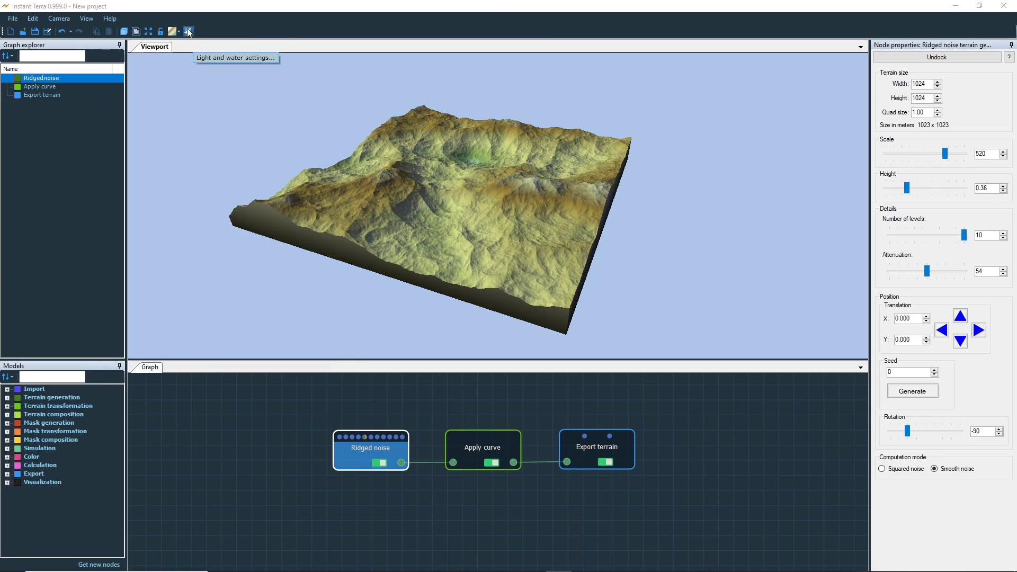
click(188, 31)
click(134, 131)
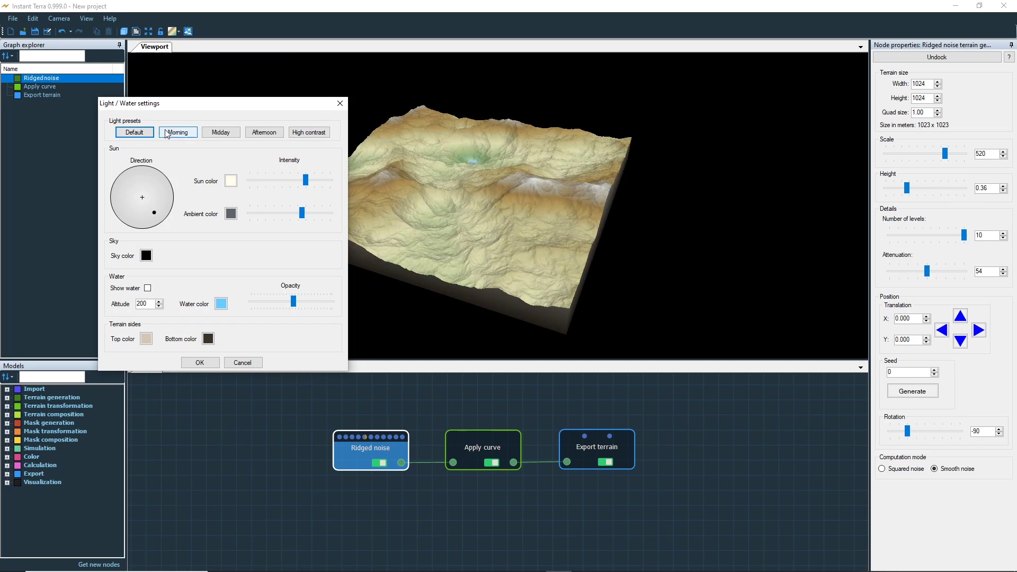
Step: Compare the Morning, Midday, Afternoon and High contrast presets, revert to Default, and move the sun
click(178, 132)
click(221, 133)
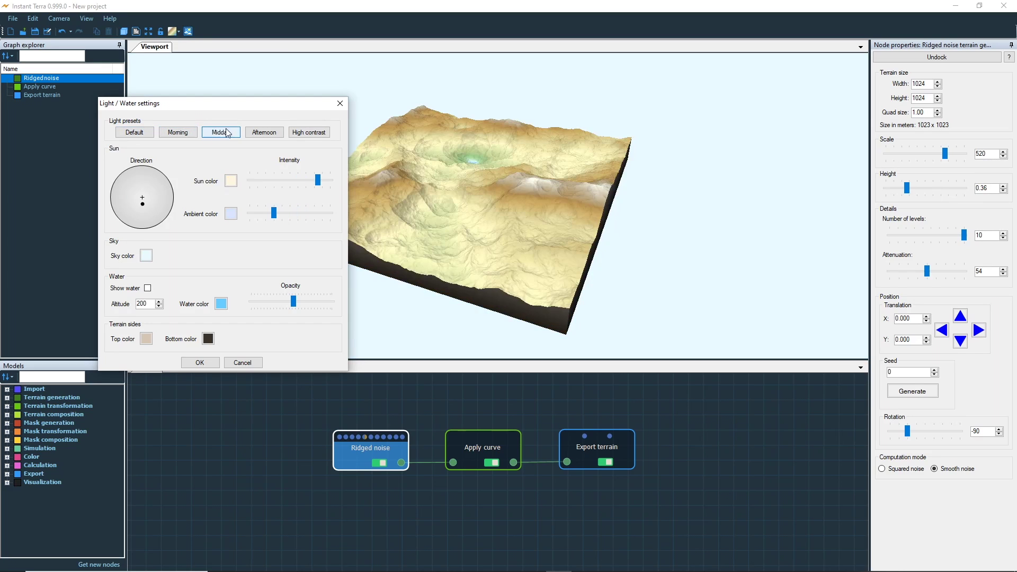
click(264, 132)
click(310, 132)
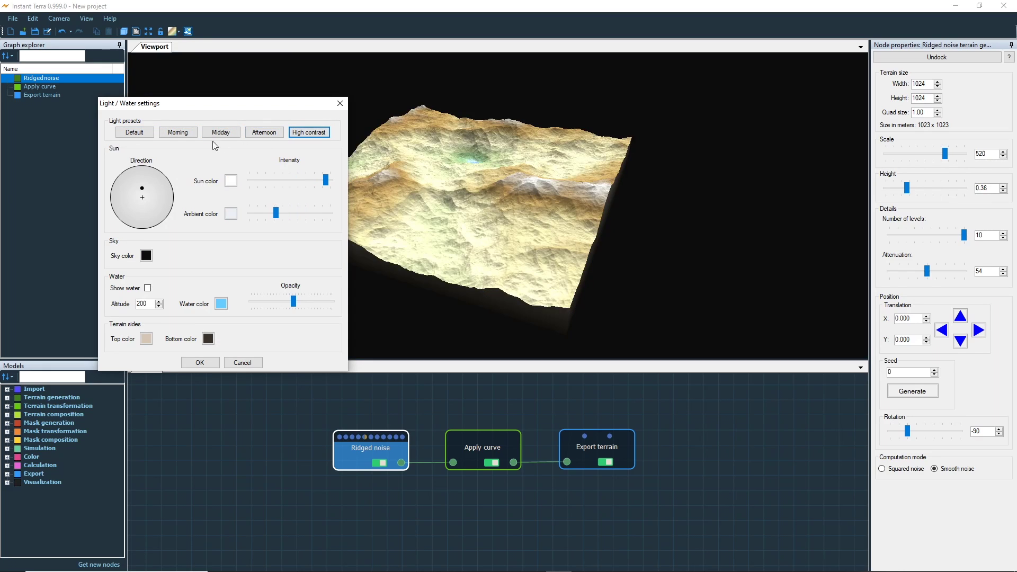
click(130, 133)
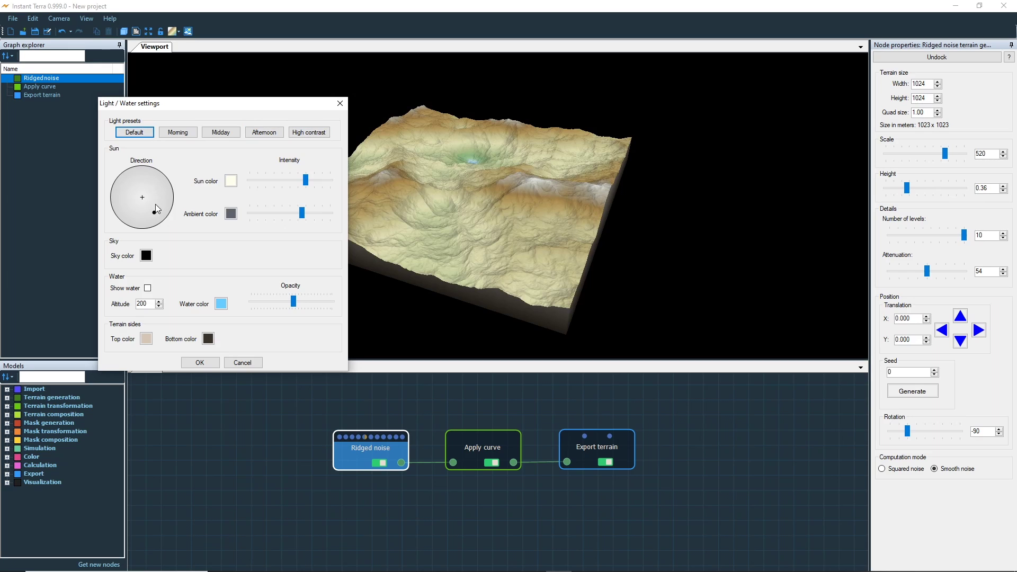
mouse_move(154, 212)
mouse_down()
mouse_move(165, 204)
mouse_move(157, 185)
mouse_move(125, 207)
mouse_move(148, 224)
mouse_move(127, 212)
mouse_move(141, 181)
mouse_move(130, 192)
mouse_move(134, 205)
mouse_move(149, 183)
mouse_move(159, 203)
mouse_up()
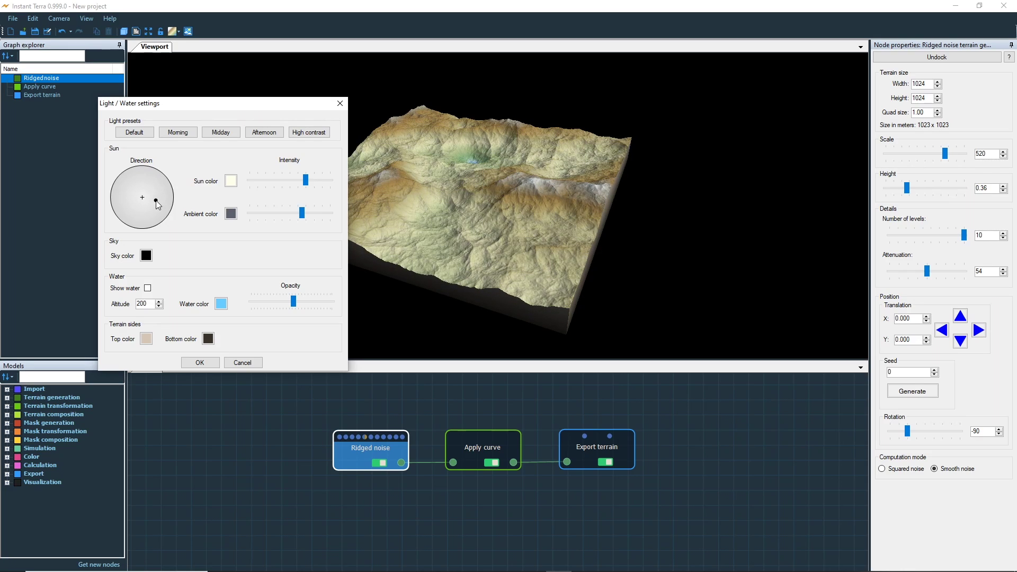
Step: Set the sun colour to a warm pale peach custom colour and raise the Sun Intensity
click(231, 180)
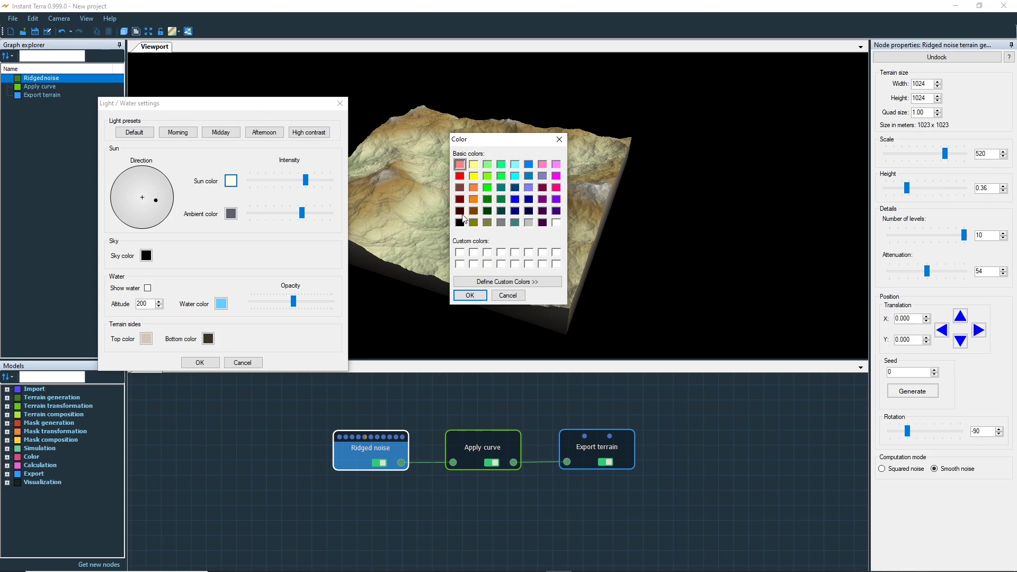
click(507, 281)
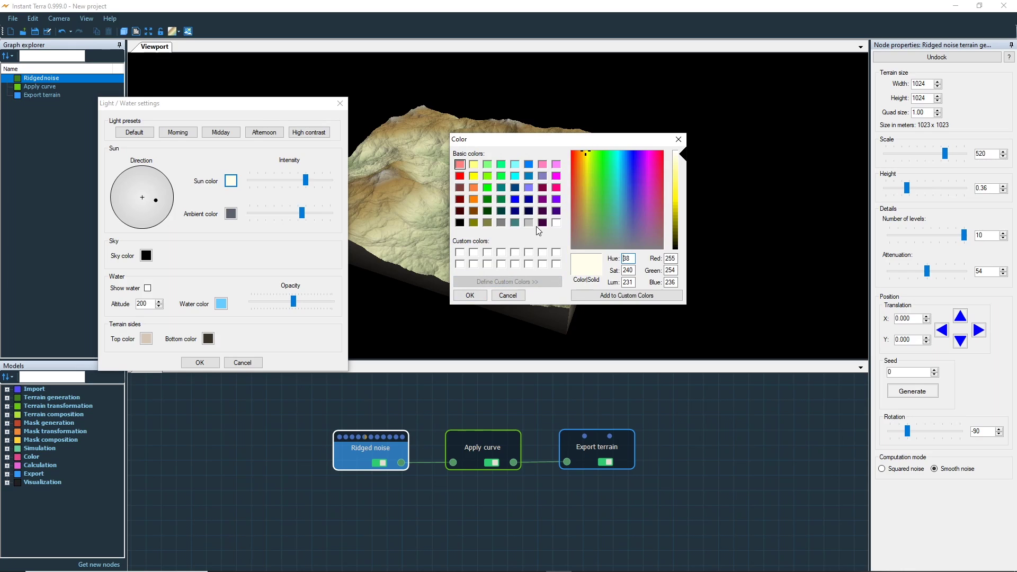
click(581, 158)
click(685, 175)
click(470, 295)
drag(306, 180, 301, 217)
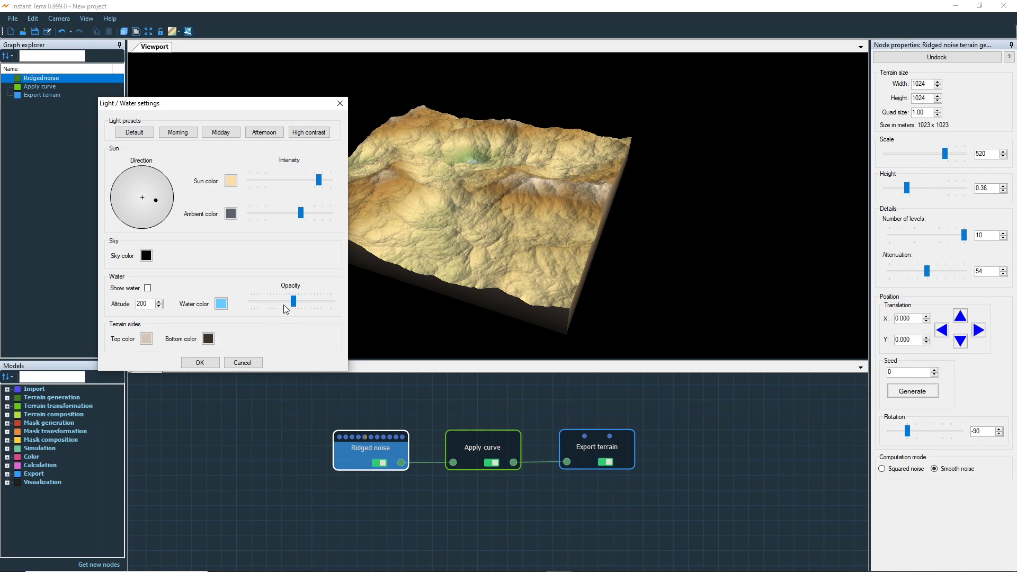
Step: Try a water altitude of 265 and a different water opacity, then cancel all Light / Water changes
double_click(151, 304)
text(265)
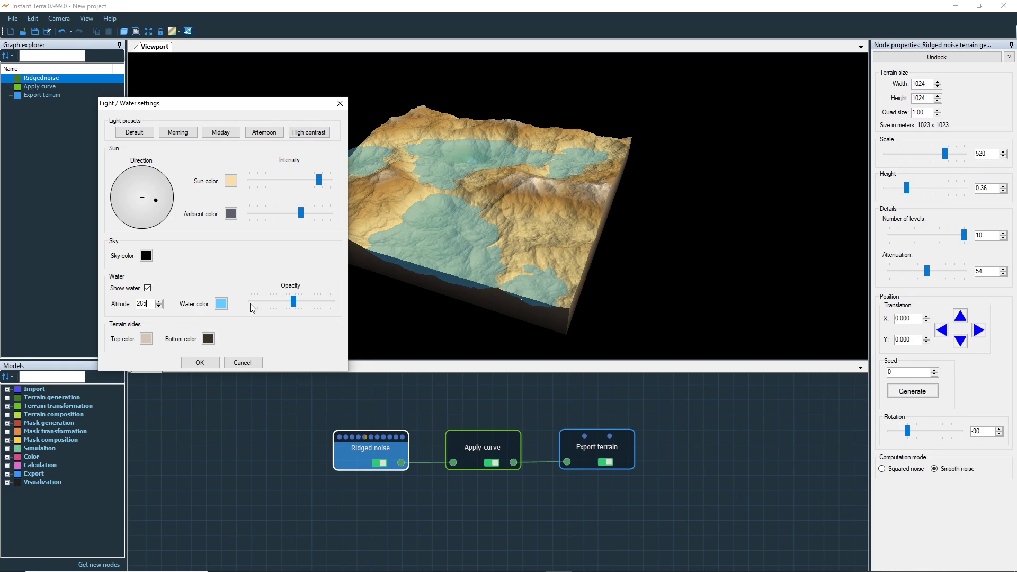
drag(293, 301, 311, 348)
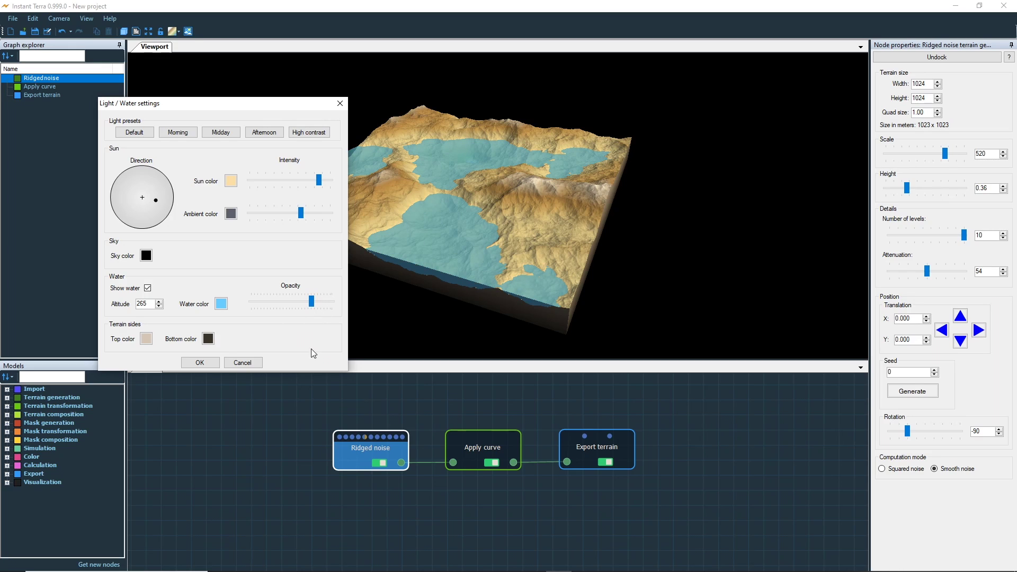
click(235, 363)
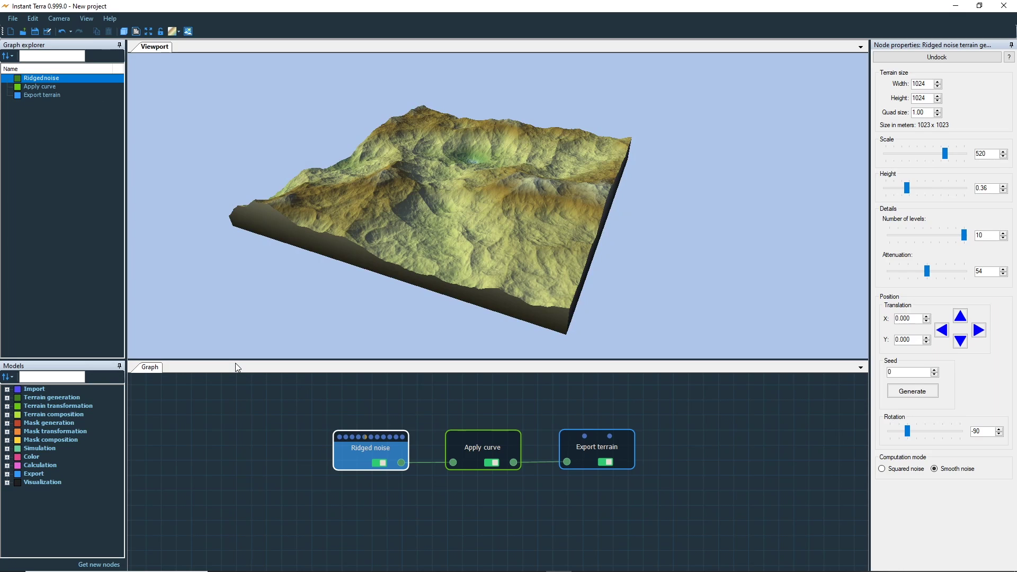
Step: Inspect the Apply curve, Export terrain and Ridged noise nodes, then select every node in the graph
click(43, 88)
click(41, 95)
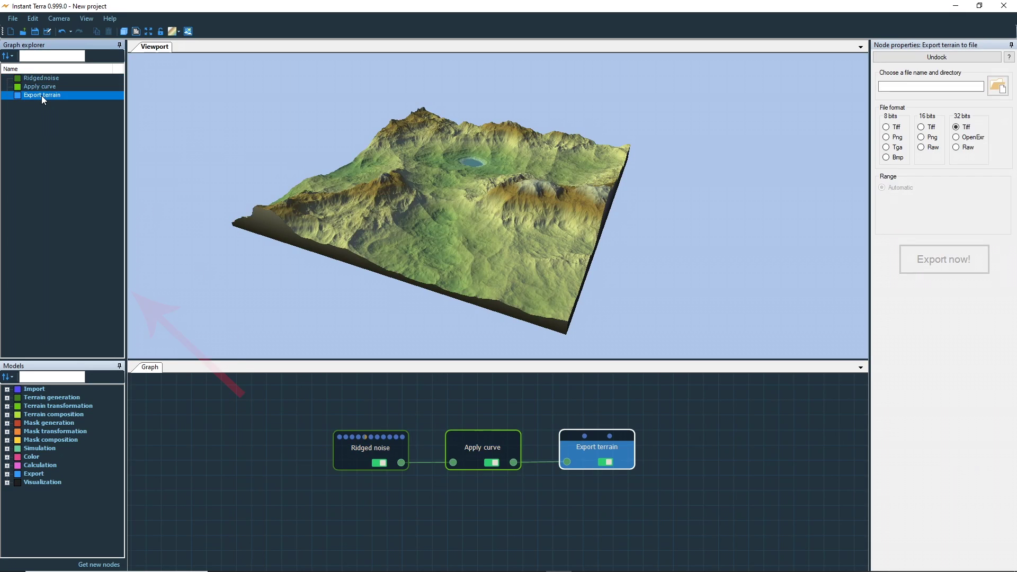
click(40, 77)
shift+click(43, 94)
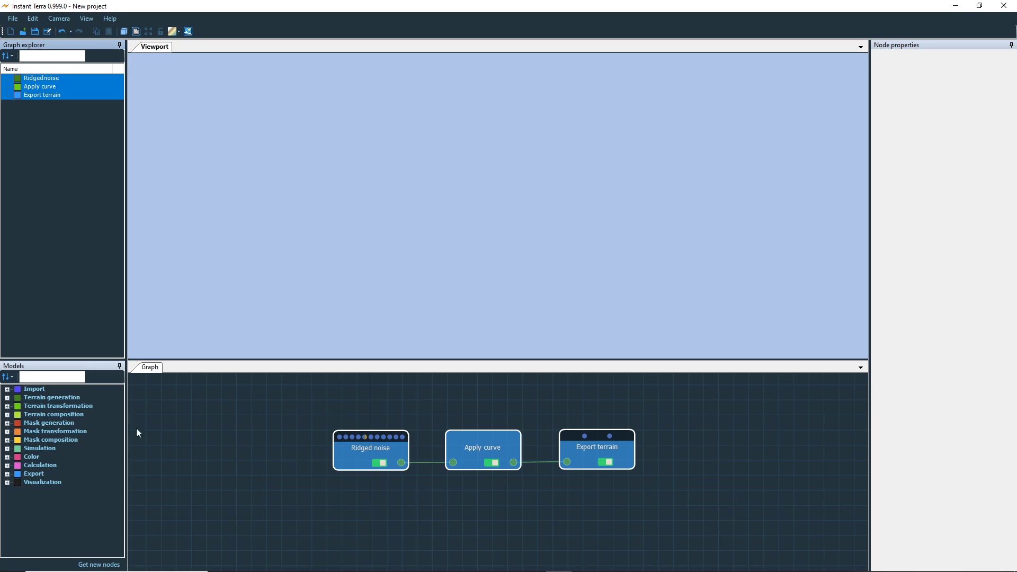
Step: Add a Smooth node from the Terrain transformation category to the graph
click(55, 405)
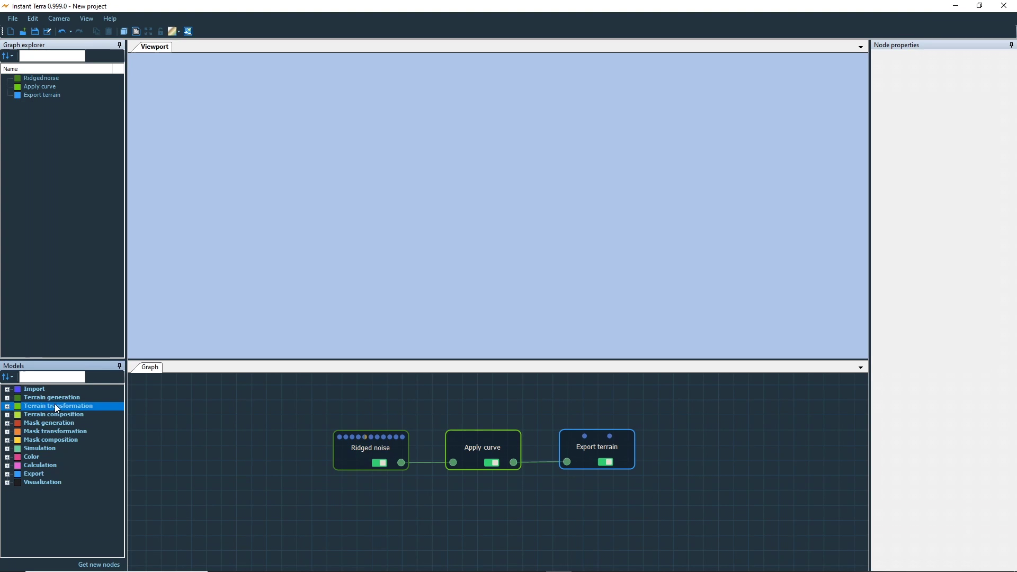
click(8, 406)
drag(44, 416, 436, 504)
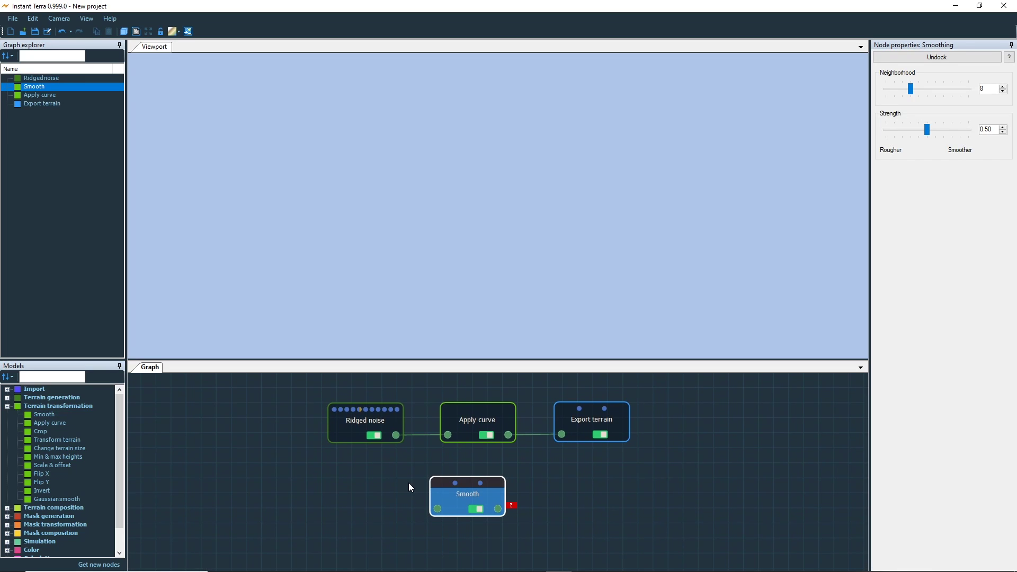
Step: Replace the loose Smooth node with a new one found by searching 'smo', placed below the chain
key(Delete)
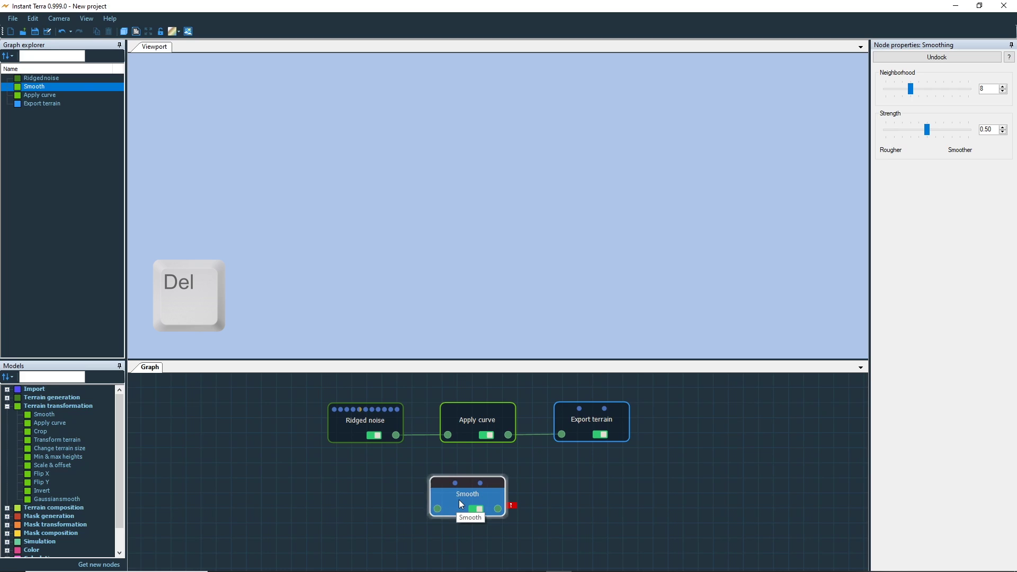
key(Delete)
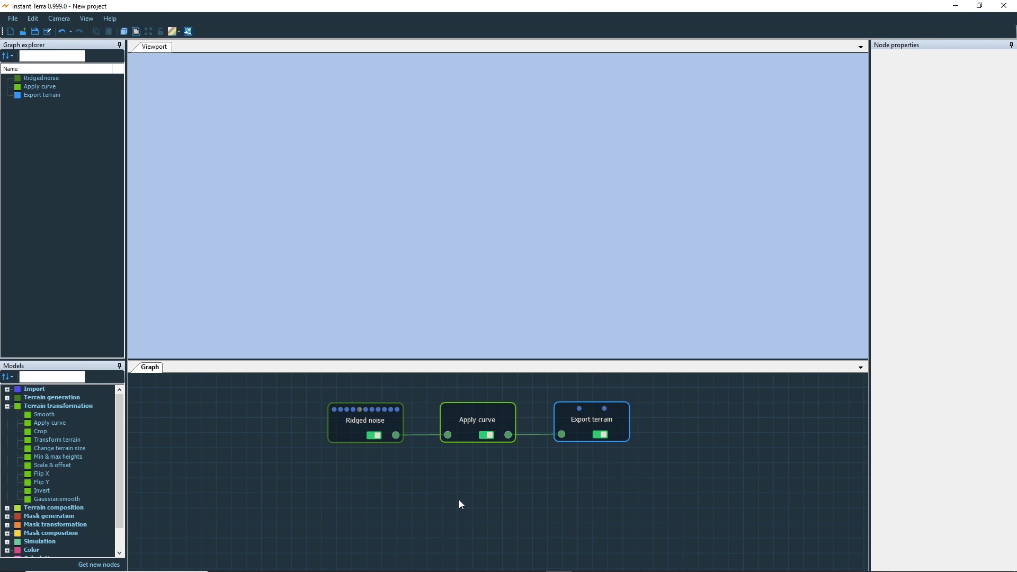
key(Tab)
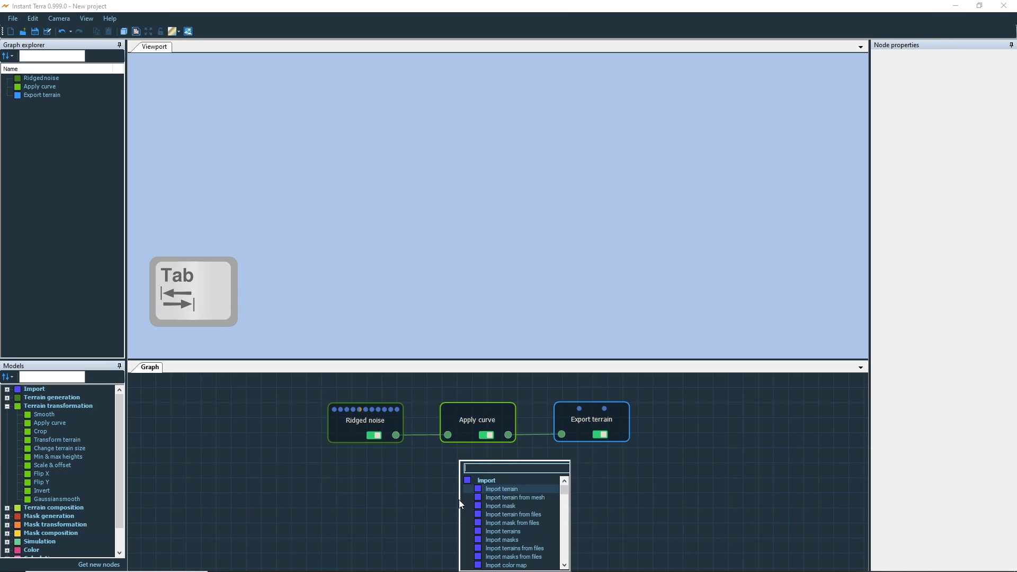
text(smoo)
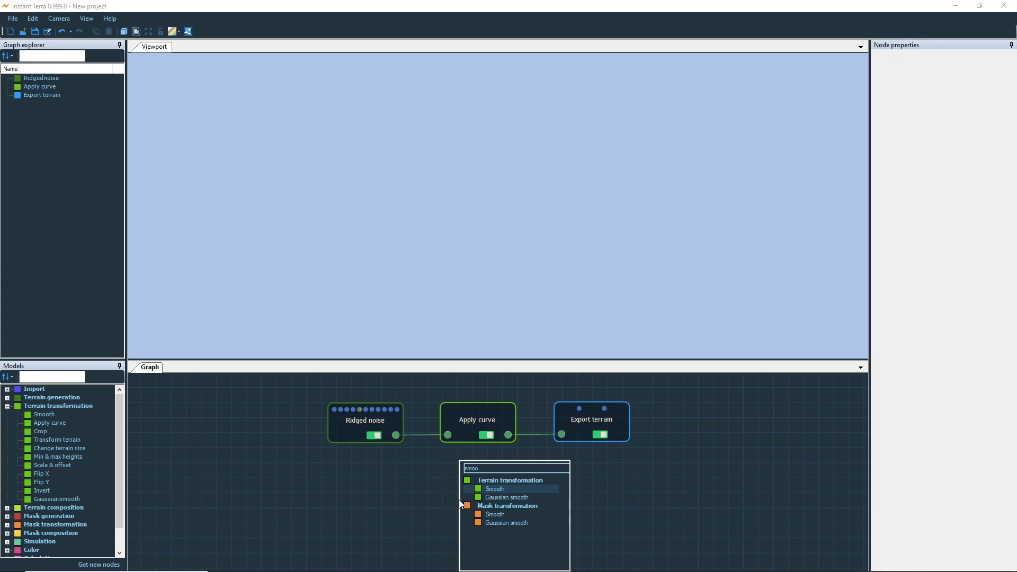
key(Return)
drag(474, 521, 430, 498)
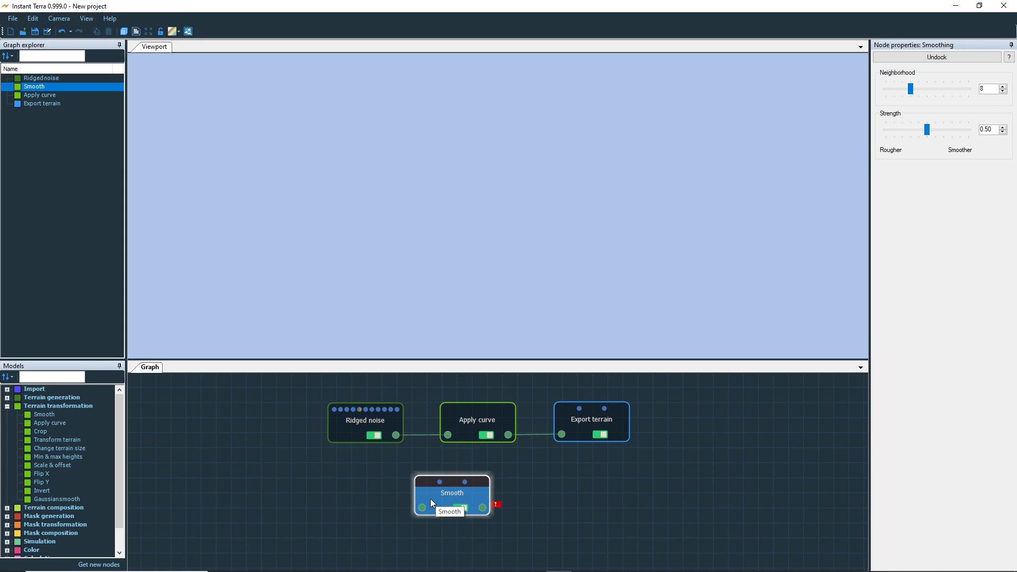
Step: Read the Smooth node's documentation page, then close the help window
click(1009, 58)
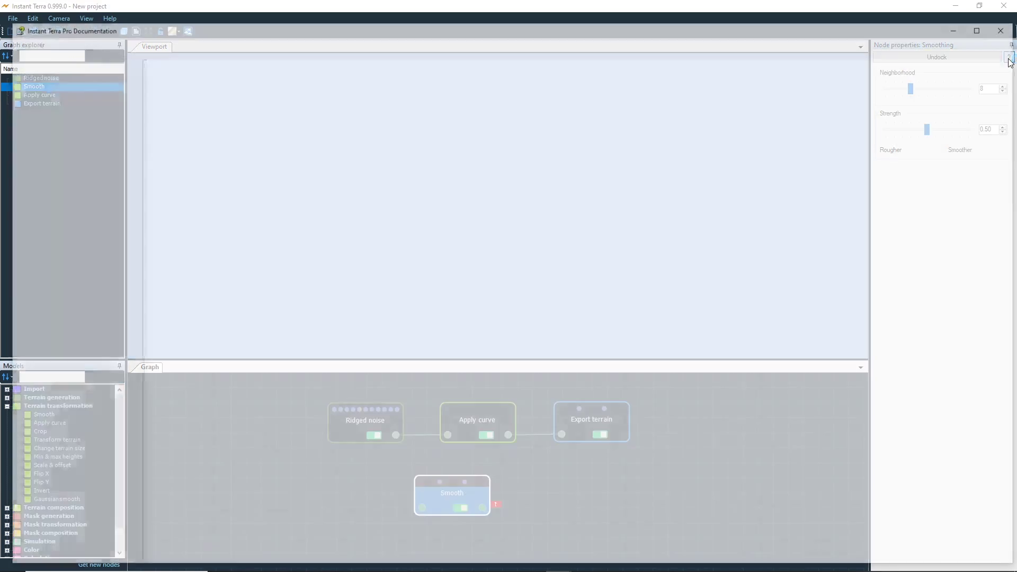
scroll(662, 295, down, 4)
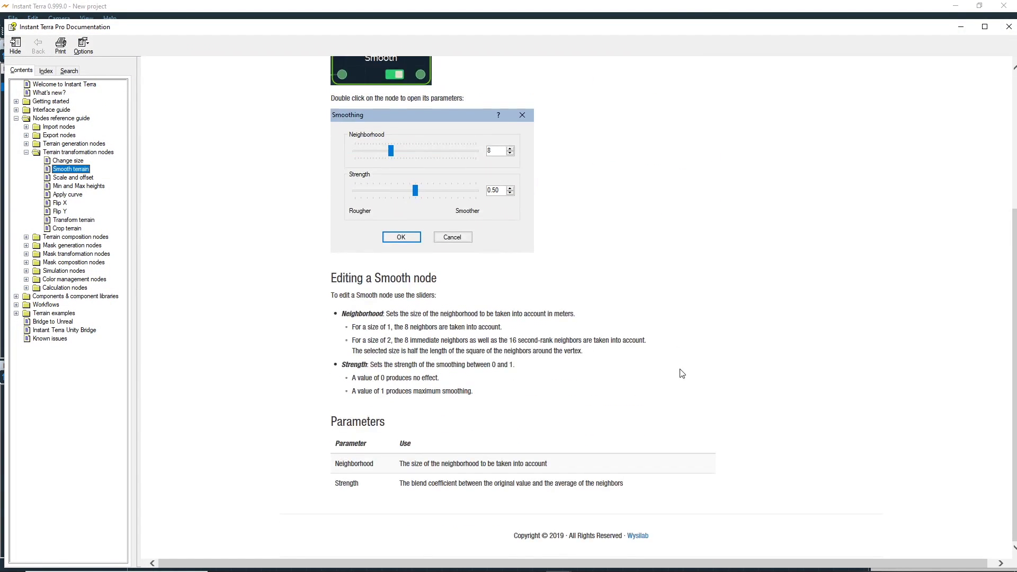
scroll(681, 374, up, 4)
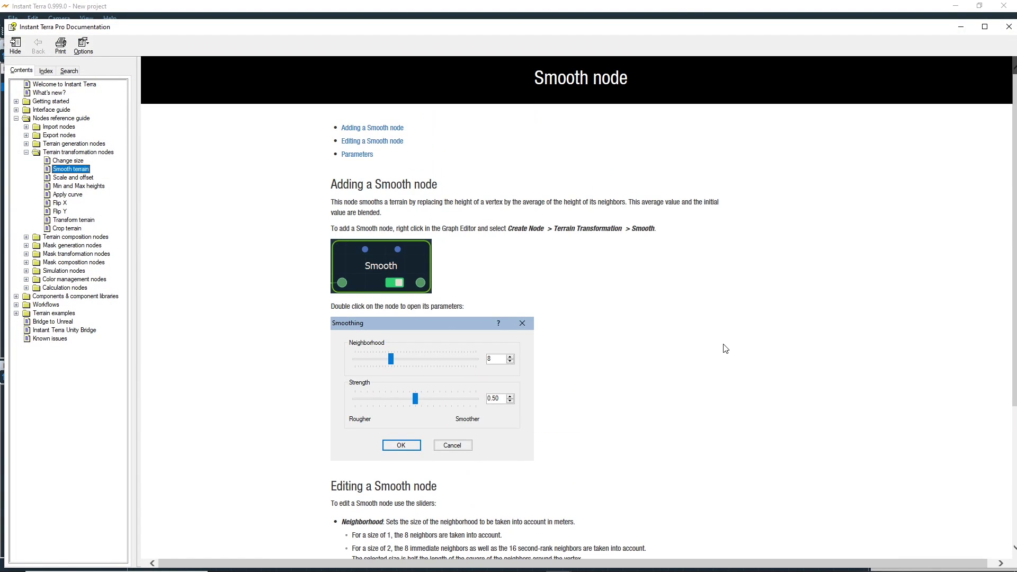
click(1008, 26)
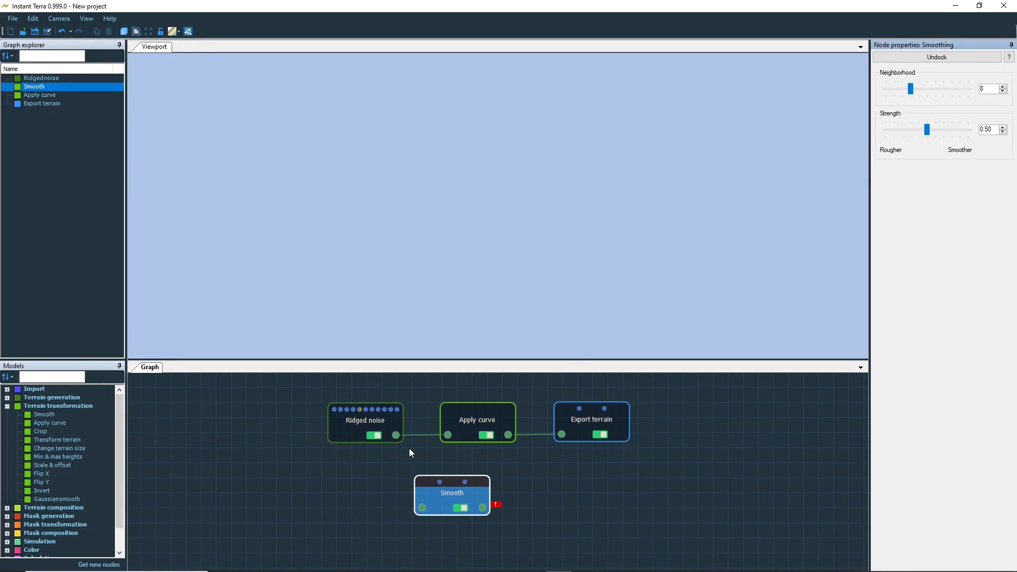
Step: Delete the Smooth node and create a Hydraulic erosion node from Ridged noise's output via 'hy'
key(Delete)
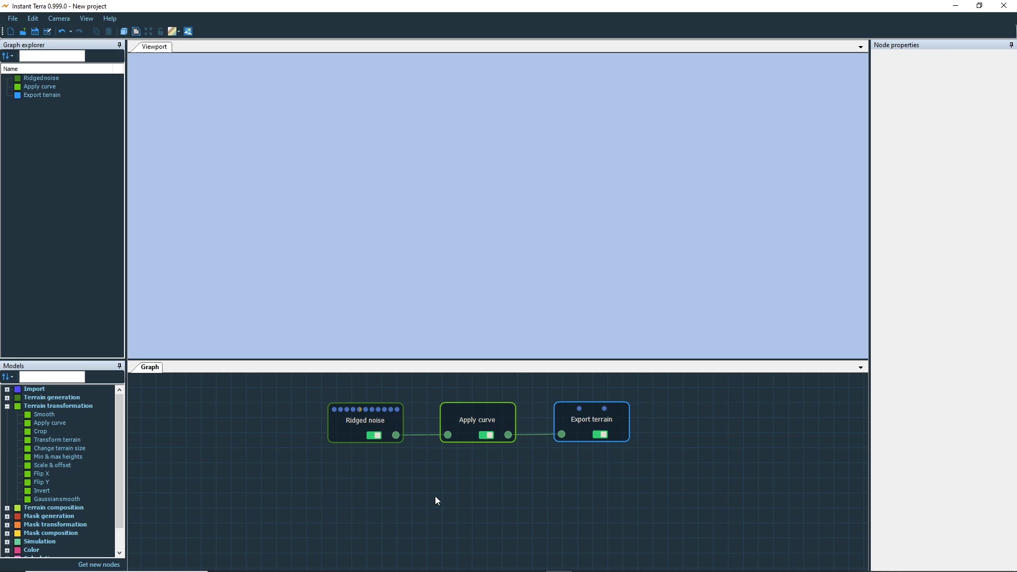
drag(396, 435, 430, 487)
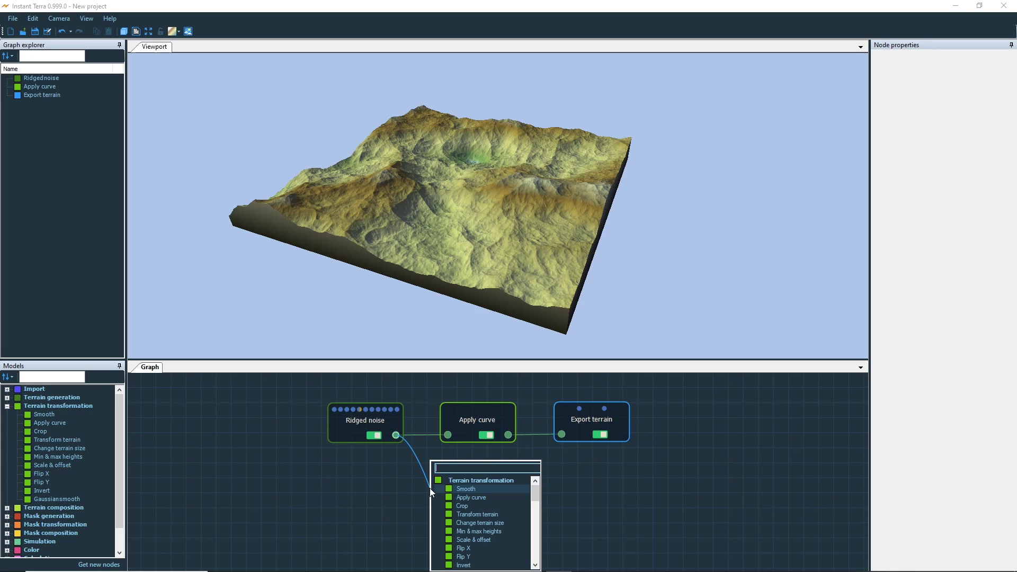
text(hy)
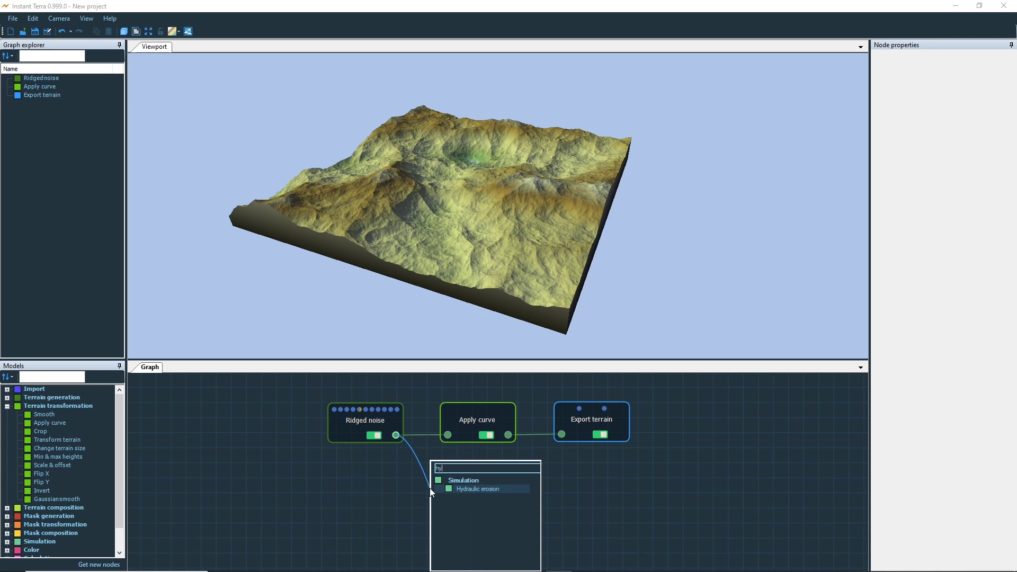
key(Return)
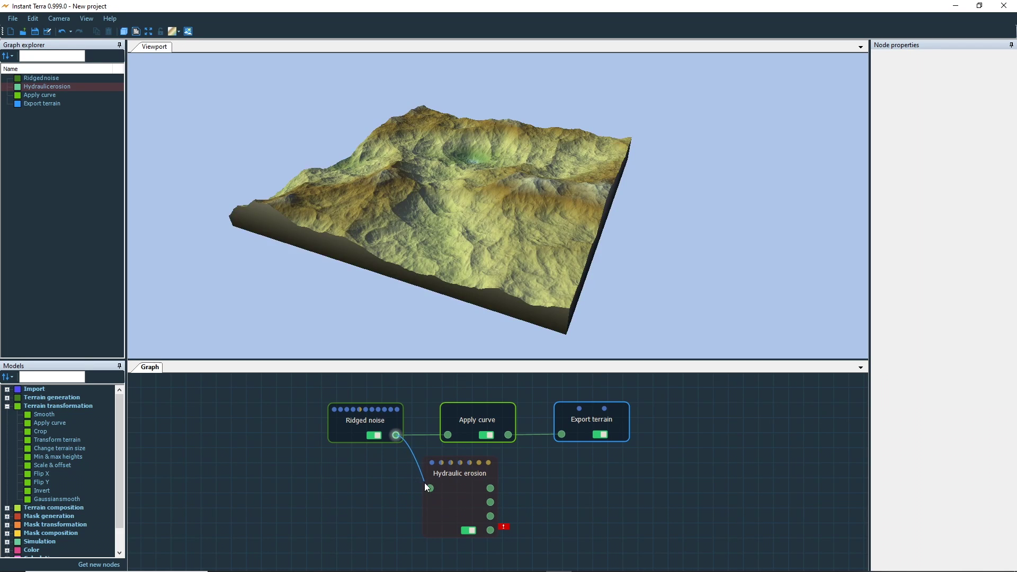
Step: Reconnect Ridged noise's output to Hydraulic erosion and display the eroded terrain
click(427, 486)
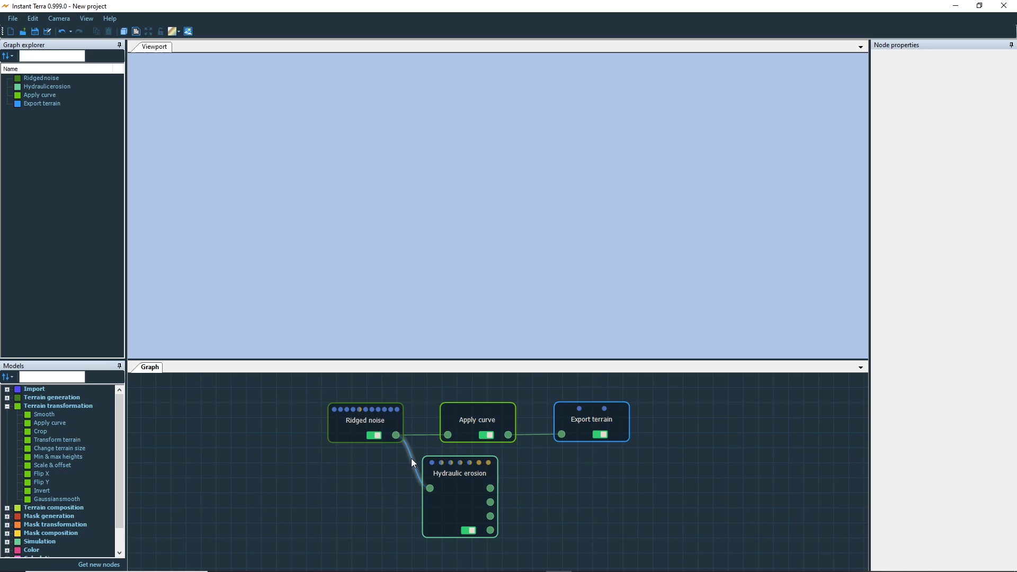
click(411, 460)
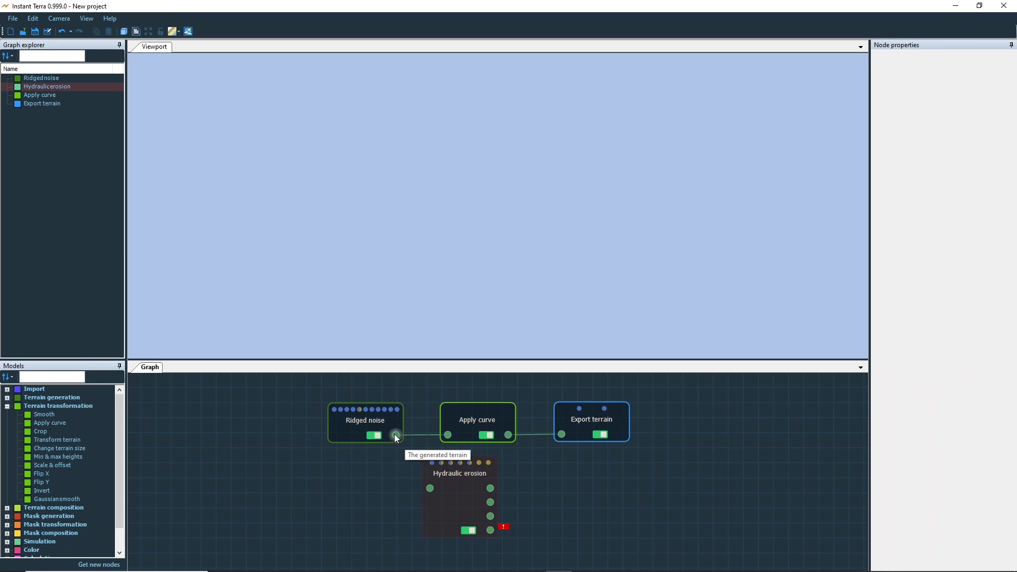
drag(395, 435, 429, 488)
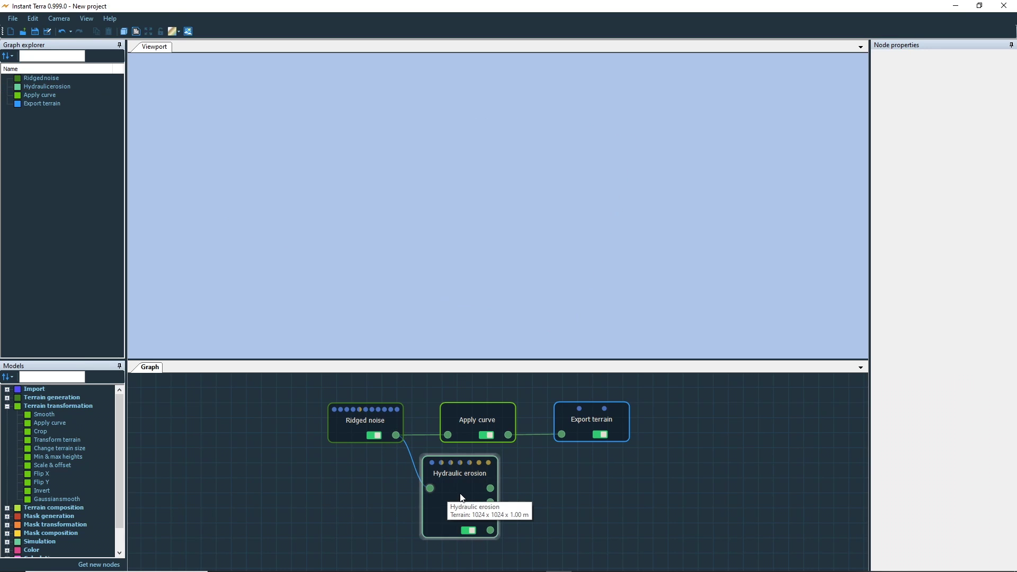
click(459, 490)
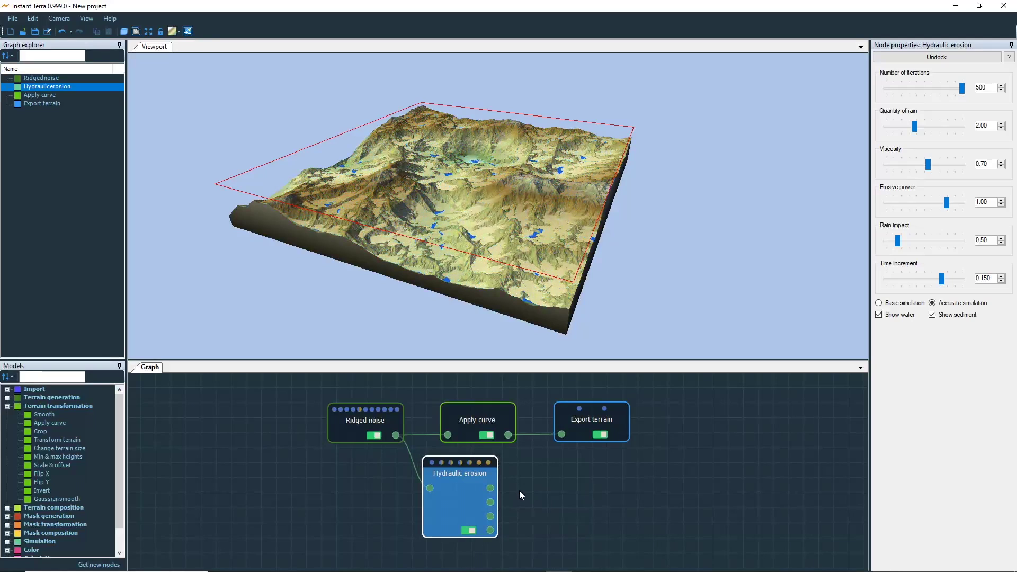
Step: Toggle Hydraulic erosion with D, lock the viewport on it, then select each node in turn
mouse_move(465, 509)
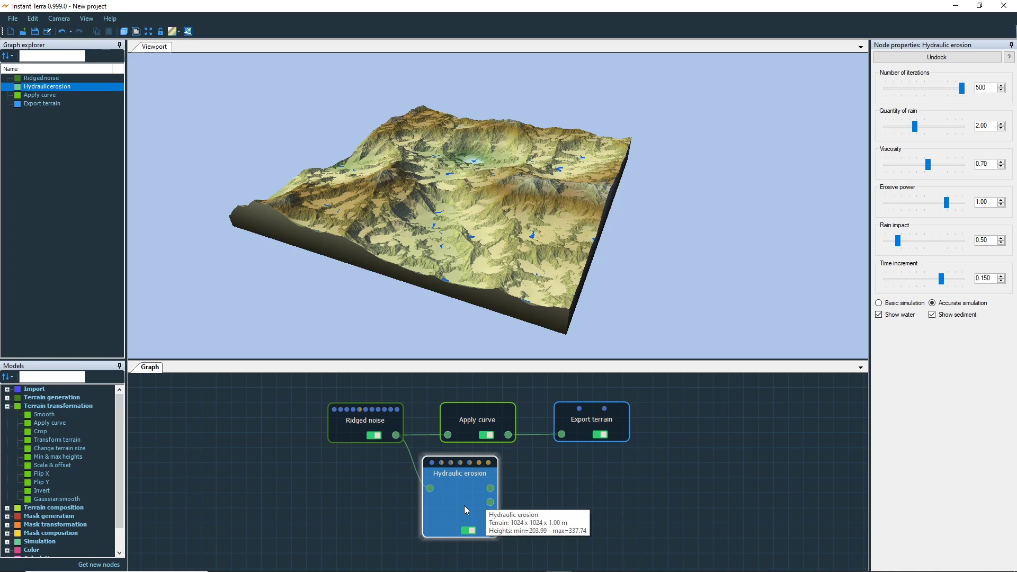
key(d)
key(d)
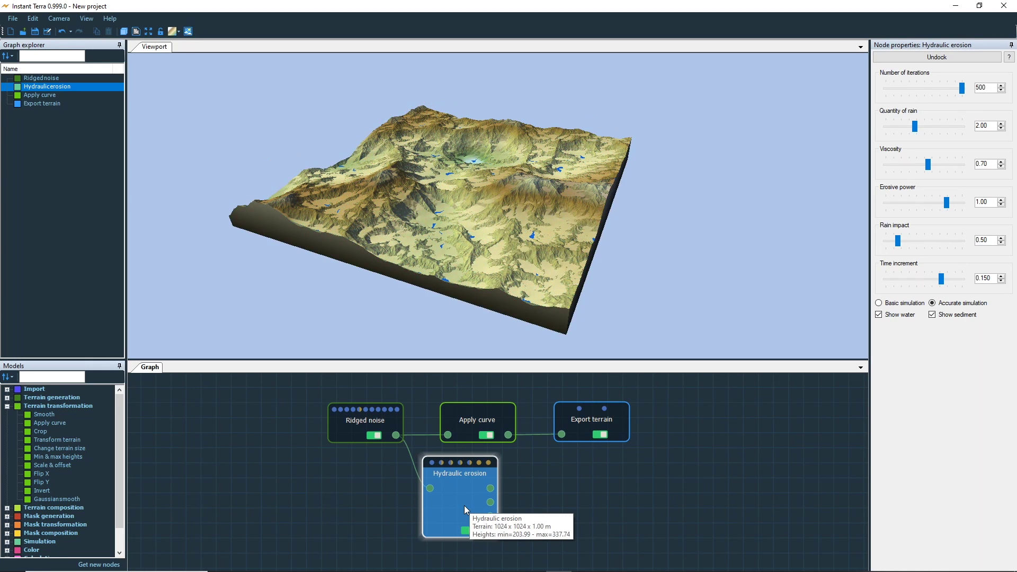
key(l)
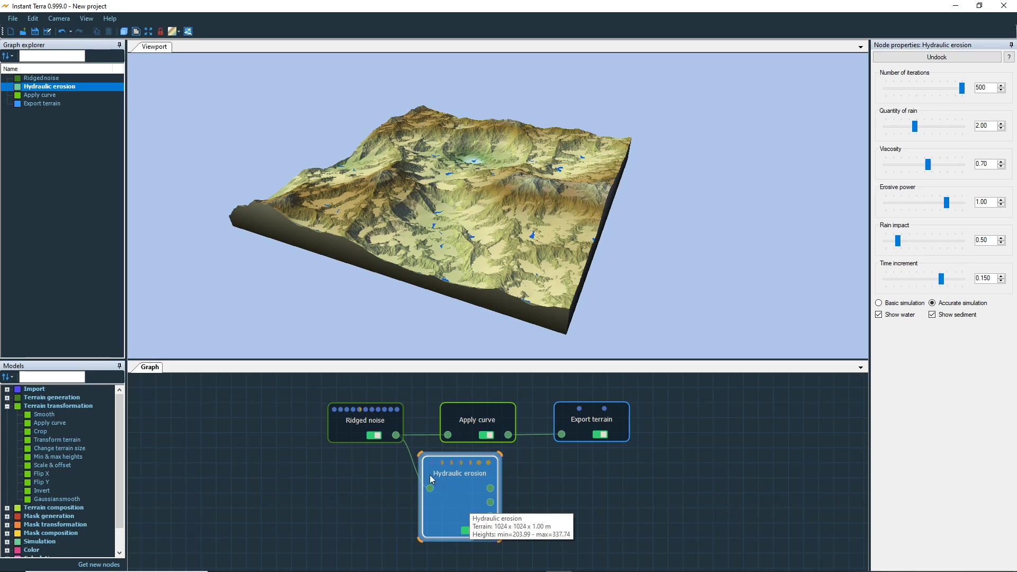
click(363, 430)
click(477, 424)
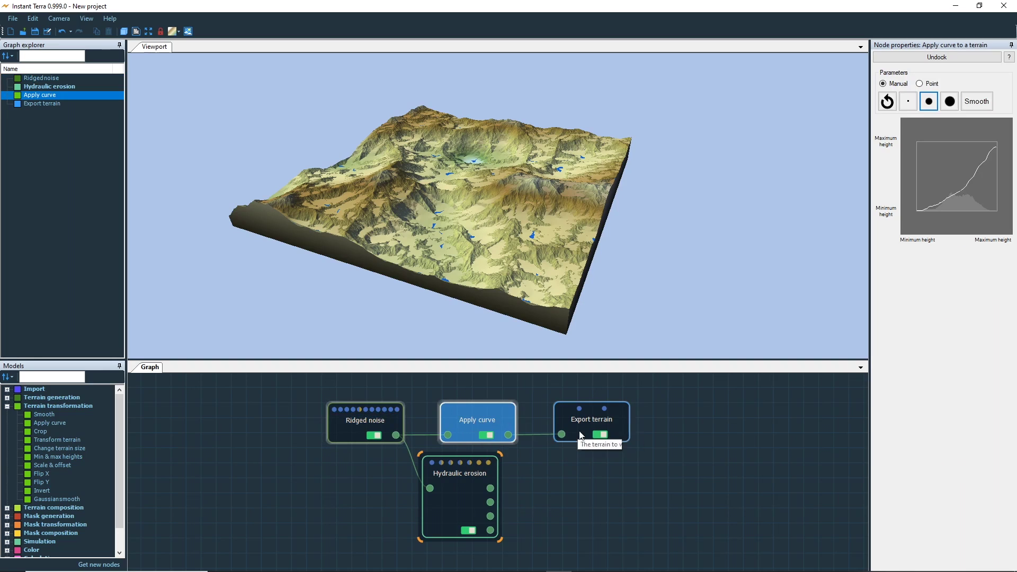
click(594, 427)
click(462, 486)
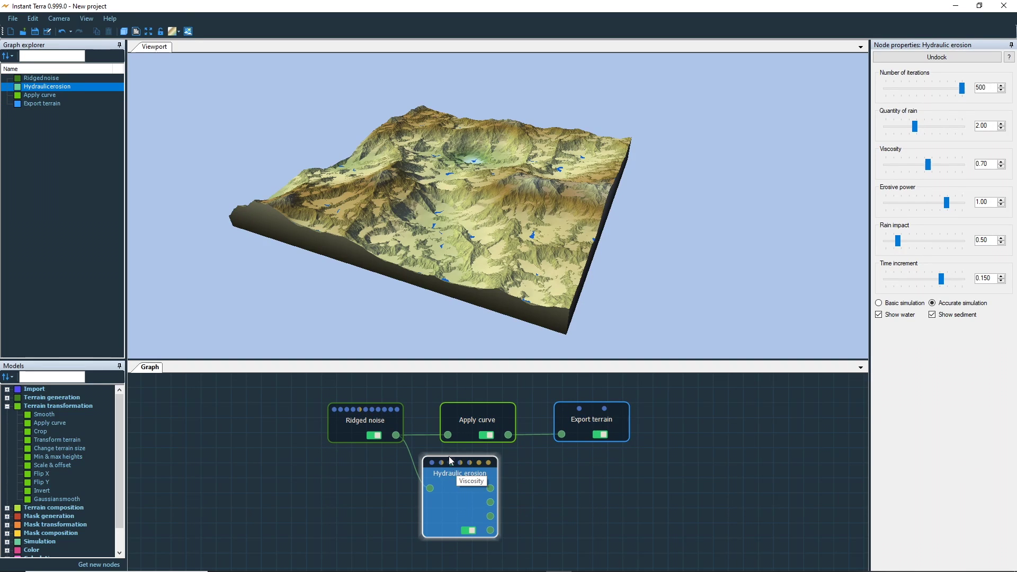
Step: Inspect Apply curve's result, incoming and outgoing terrains, then return the preview to Hydraulic erosion
click(462, 418)
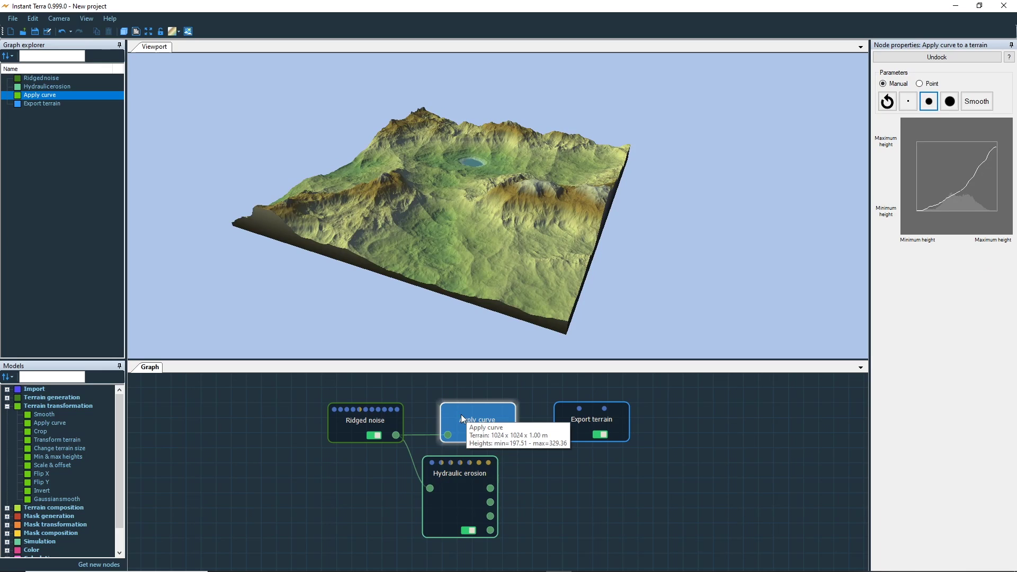
click(447, 434)
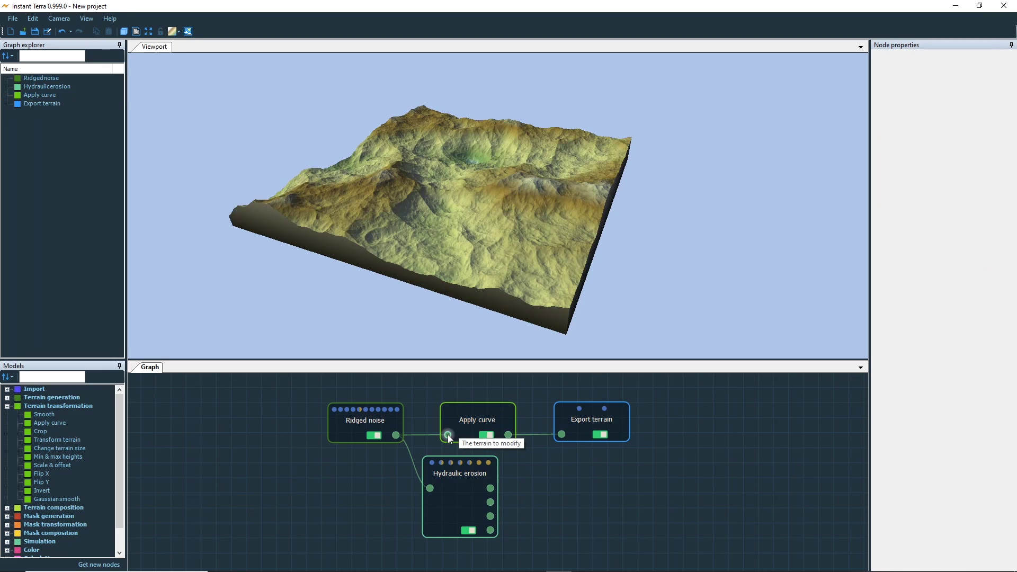
click(508, 435)
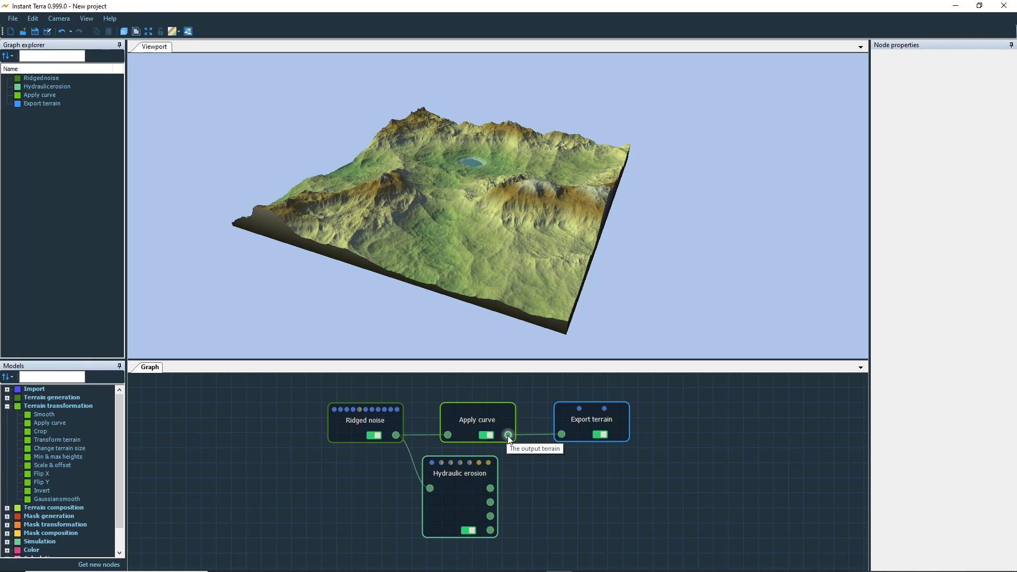
click(466, 500)
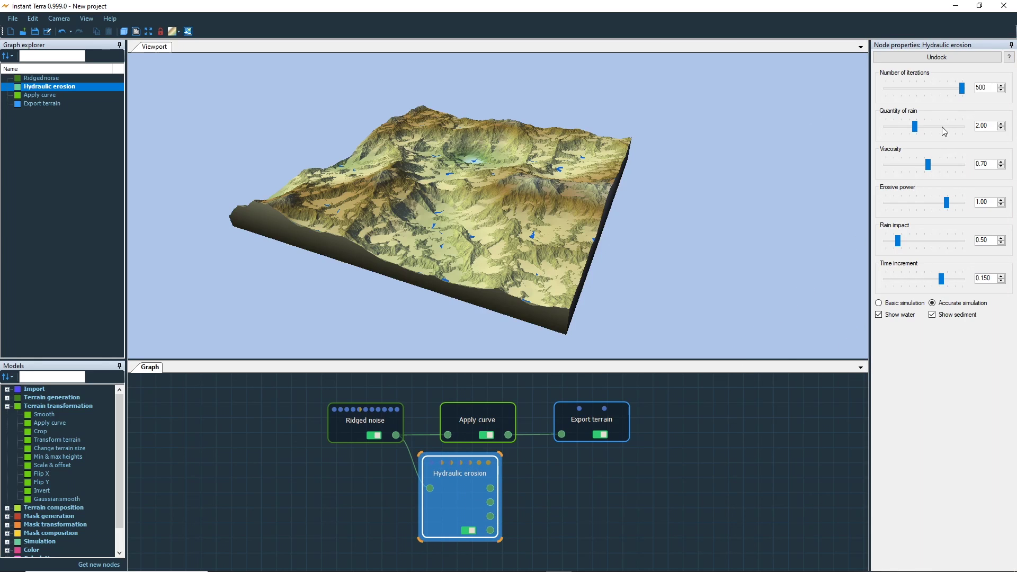
Step: Set Hydraulic erosion to rain 5.00, viscosity 1.20, rain impact 2.97, erosive power 0.33
drag(914, 126, 969, 126)
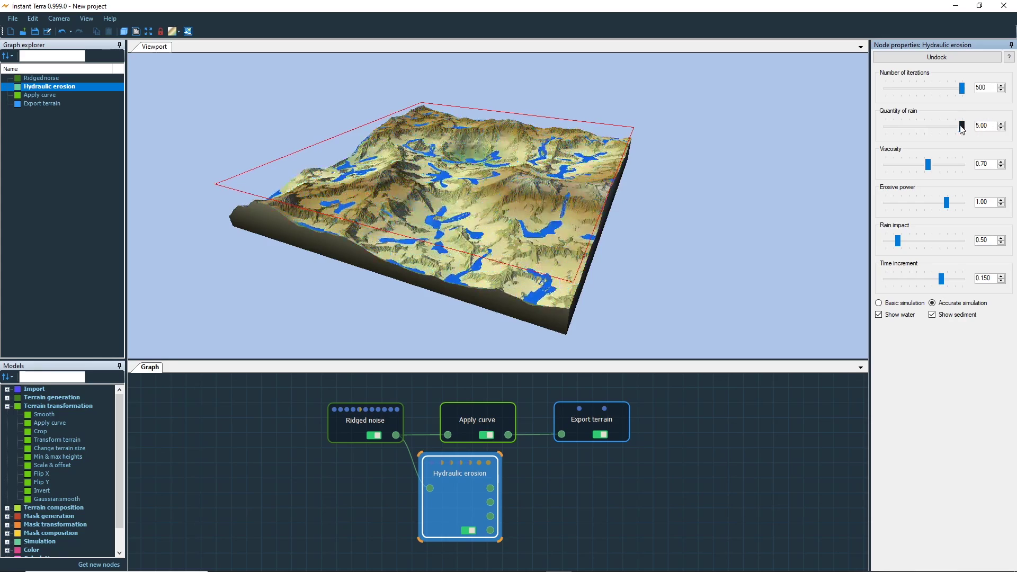
drag(928, 164, 963, 165)
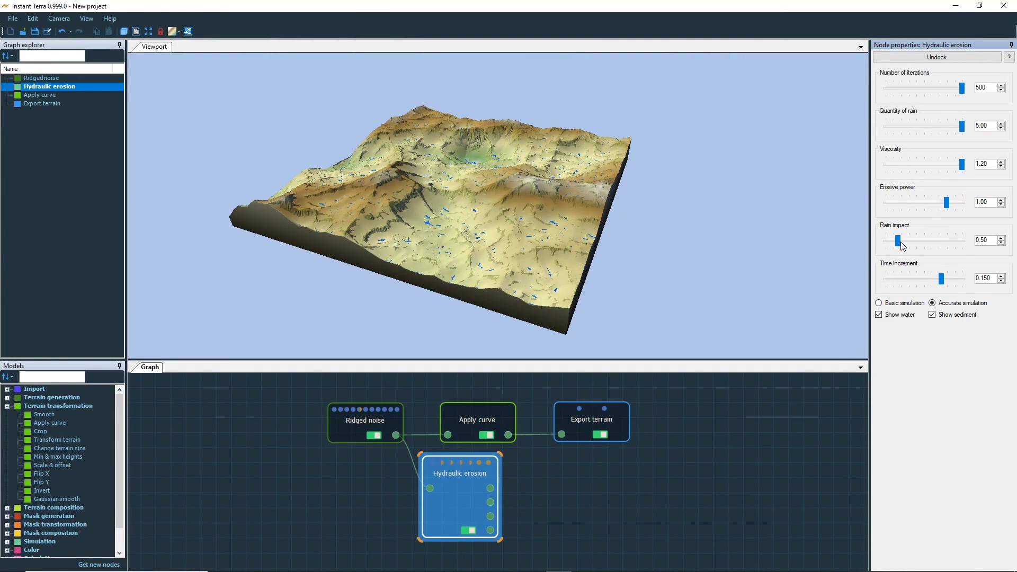
drag(899, 241, 961, 241)
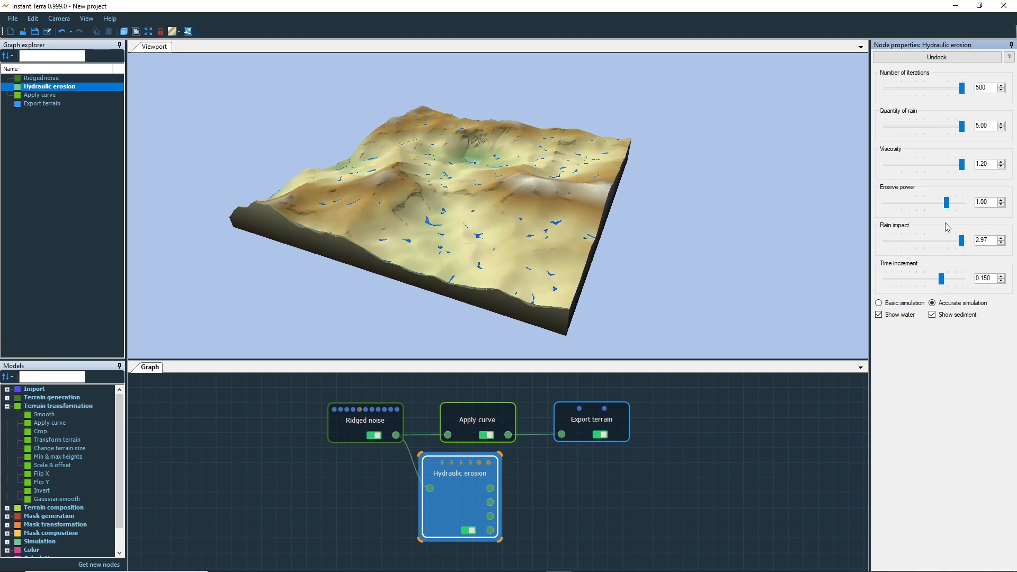
drag(945, 206, 906, 202)
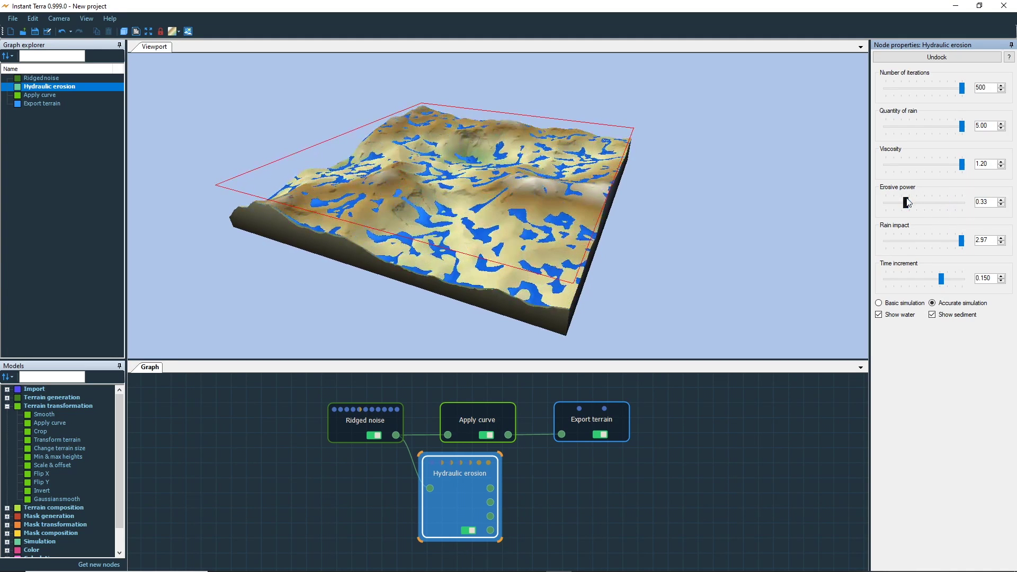